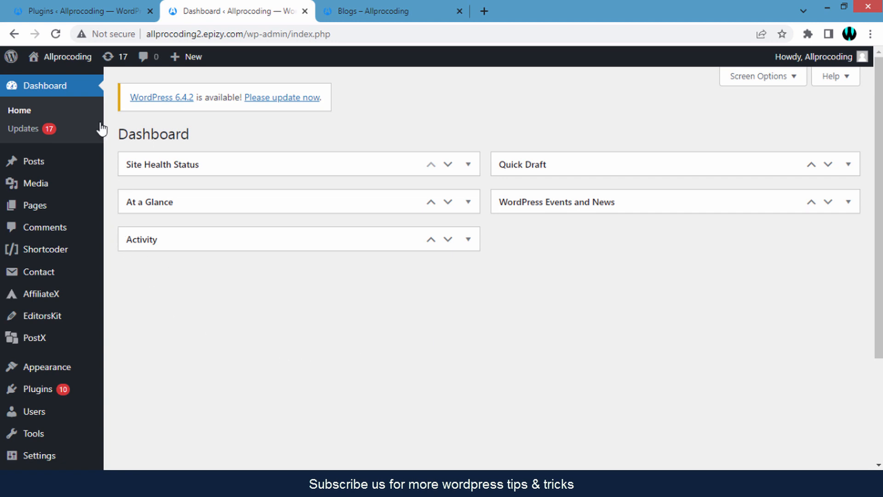
# Search the plugin directory for 'Post Grid Master' and confirm it is already active
pyautogui.click(68, 19)
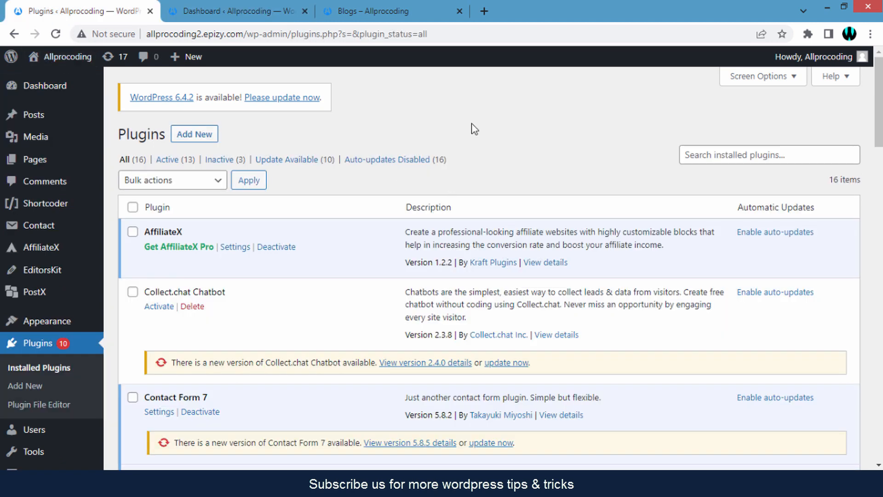
pyautogui.click(208, 134)
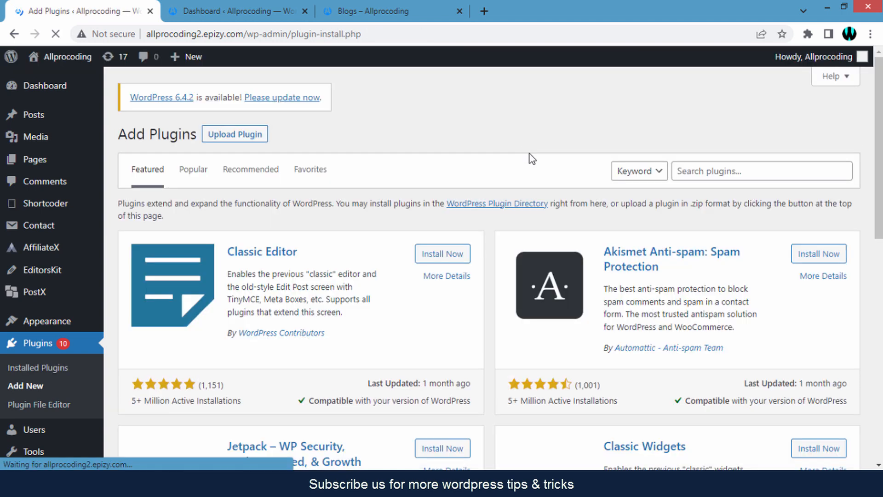
pyautogui.click(700, 173)
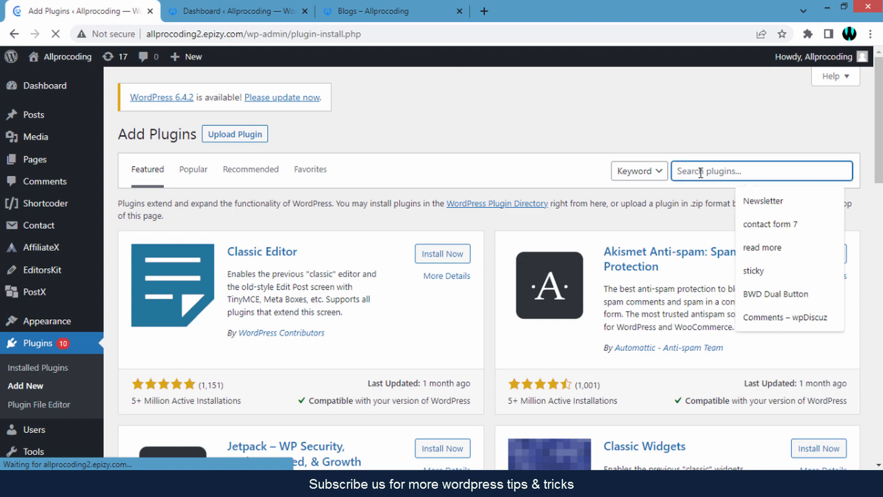
pyautogui.write('Post Grid Master')
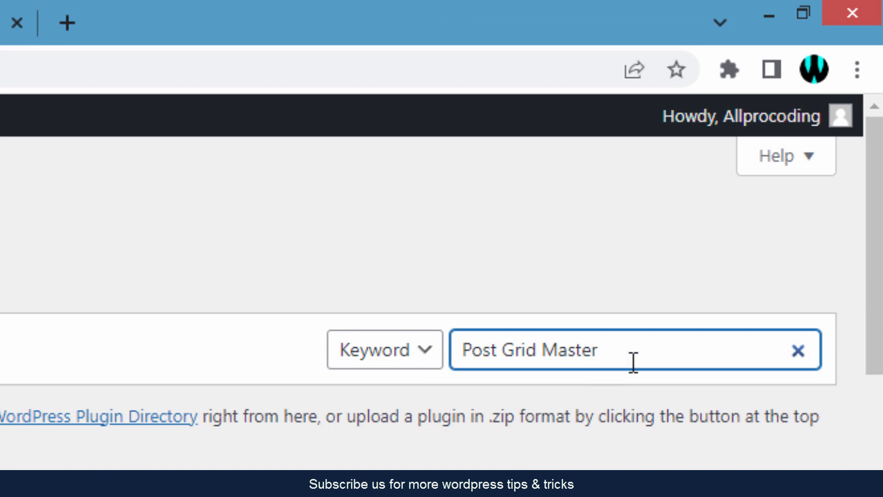
pyautogui.press('Return')
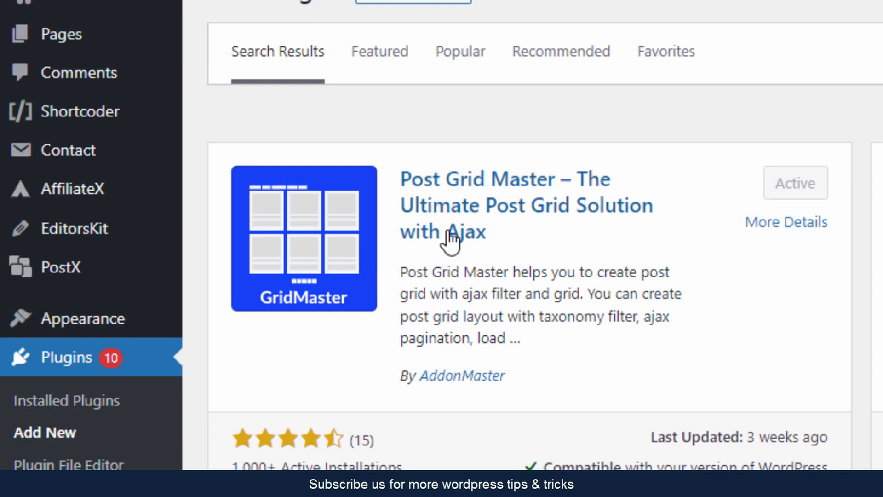
# Open GridMaster's Grid Builder from the admin sidebar to preview the post cards
pyautogui.scroll(-5, 449, 236)
pyautogui.scroll(-8, 404, 193)
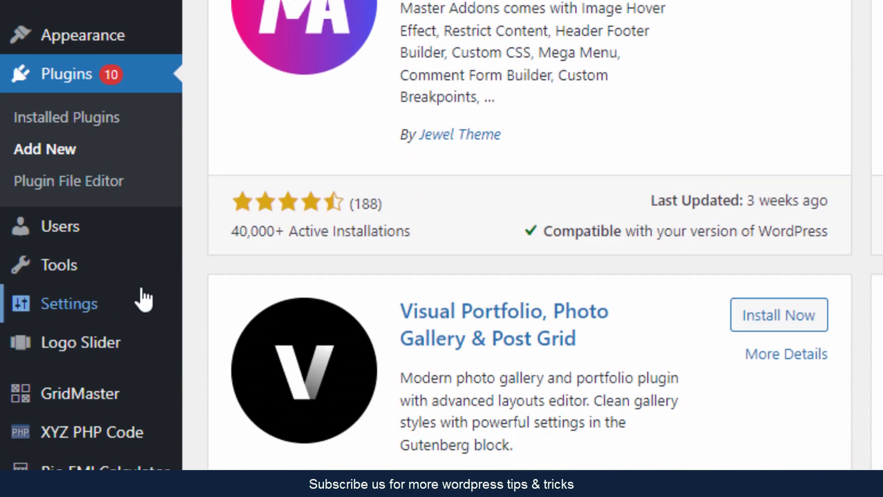
pyautogui.moveTo(93, 404)
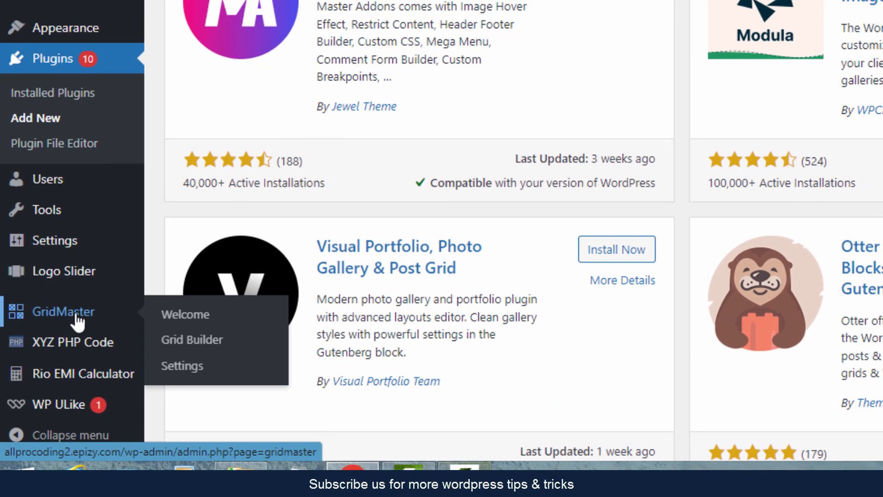
pyautogui.click(210, 341)
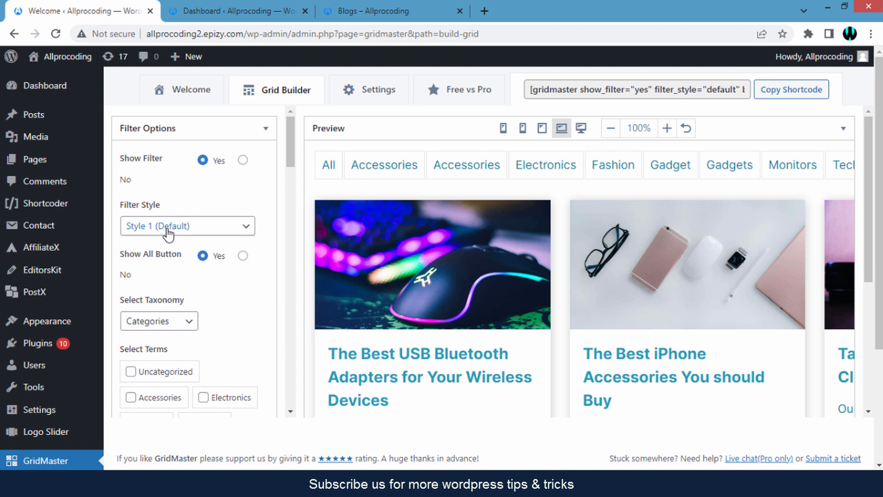
pyautogui.click(168, 234)
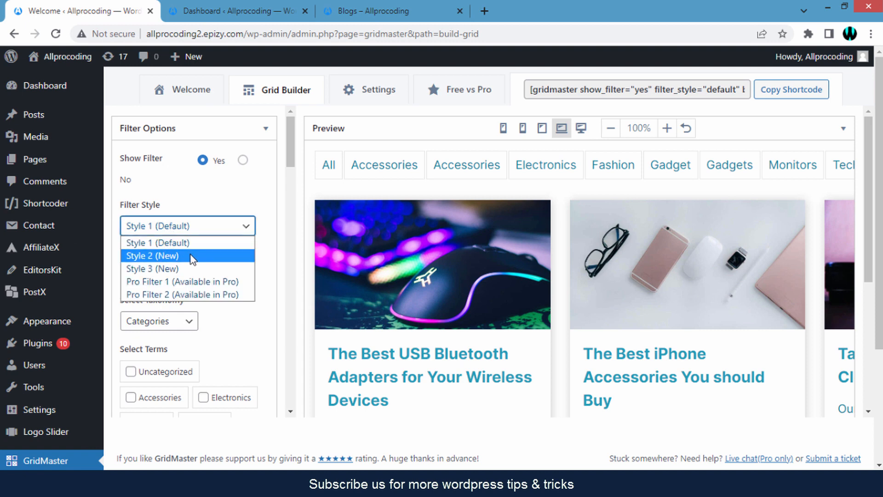
pyautogui.click(188, 256)
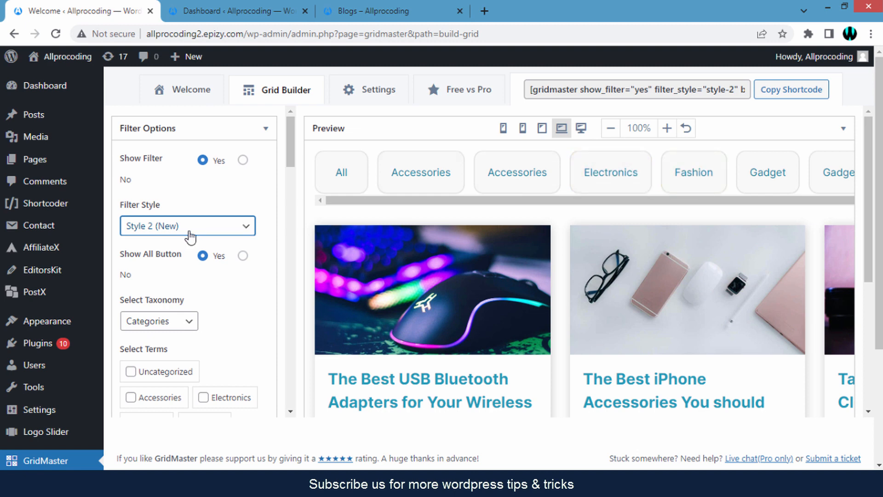
pyautogui.click(187, 232)
pyautogui.click(186, 269)
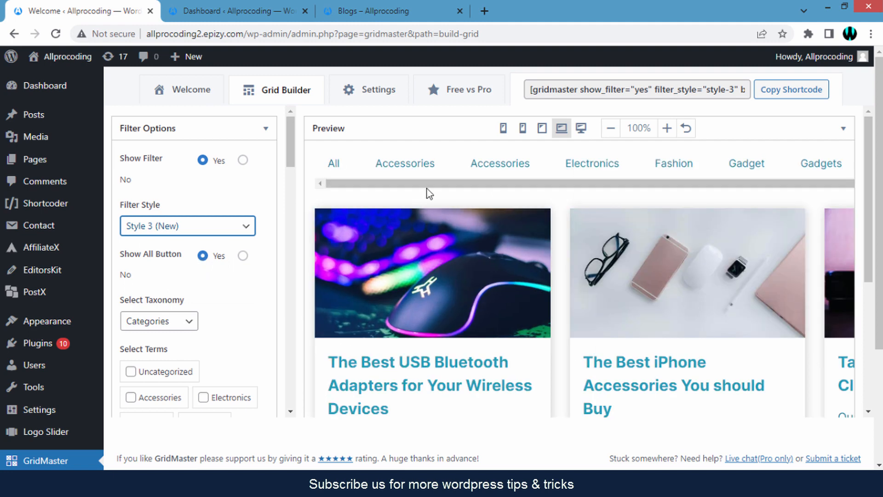
pyautogui.moveTo(414, 185); pyautogui.dragTo(347, 199)
pyautogui.click(235, 238)
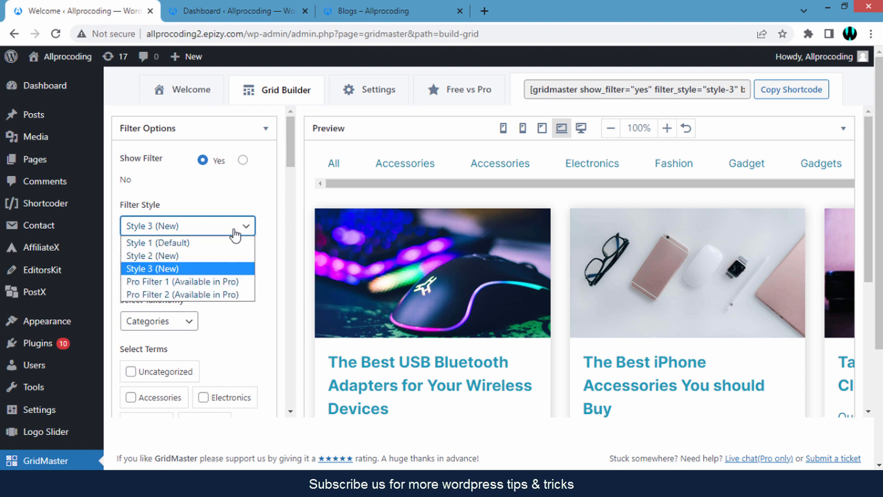
pyautogui.click(213, 244)
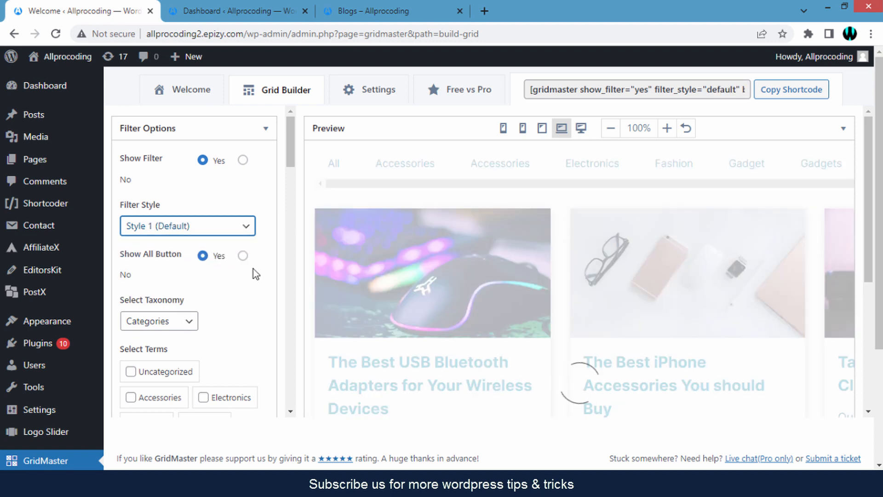
pyautogui.scroll(-5, 253, 266)
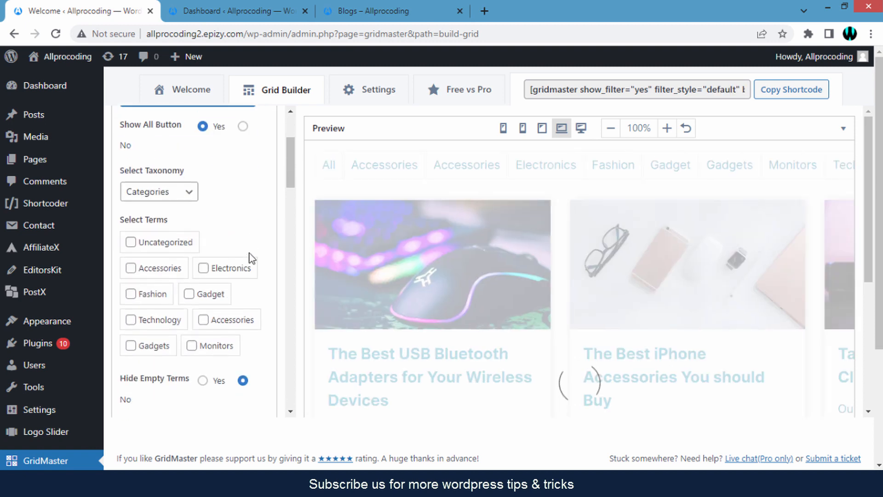
pyautogui.scroll(-1, 246, 250)
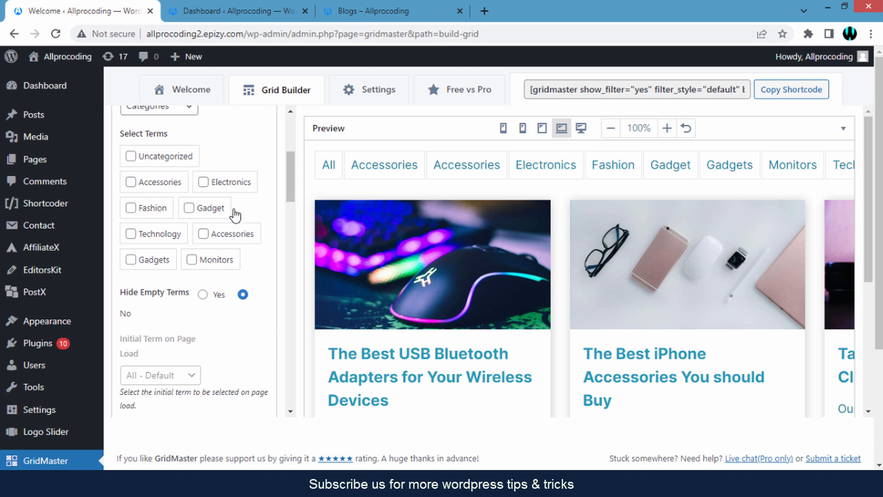
pyautogui.click(203, 211)
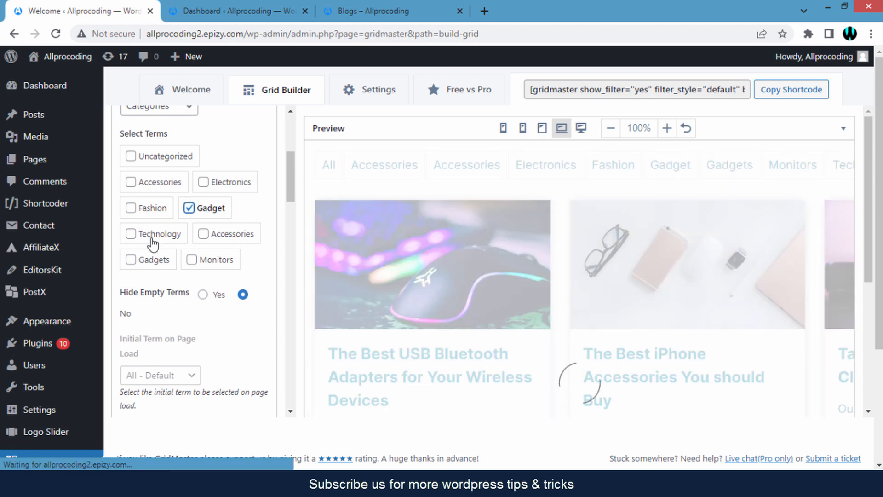
pyautogui.click(153, 242)
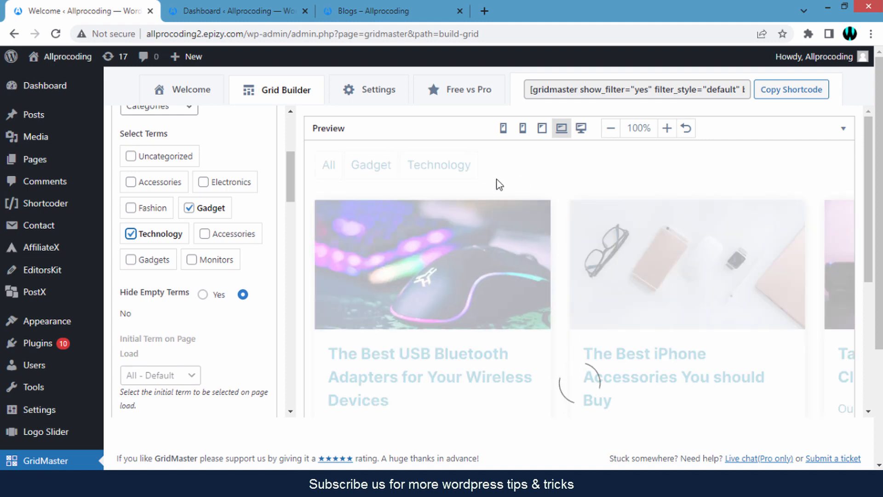
pyautogui.click(212, 213)
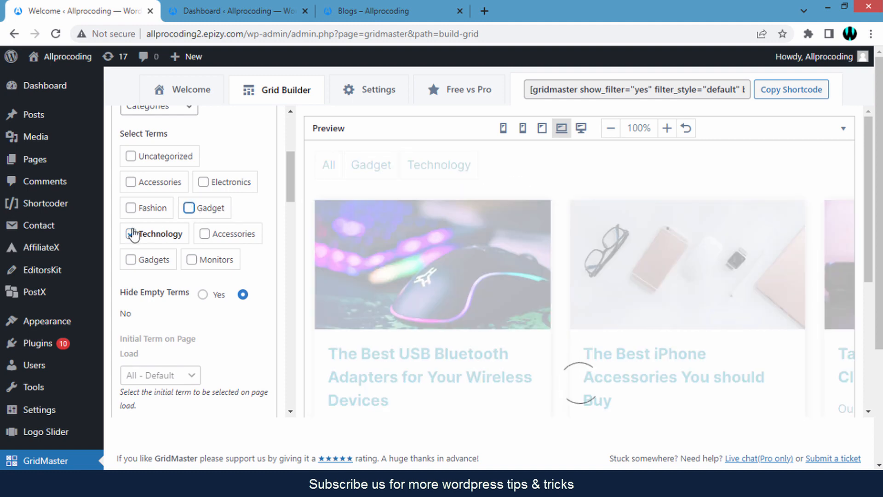
pyautogui.click(132, 234)
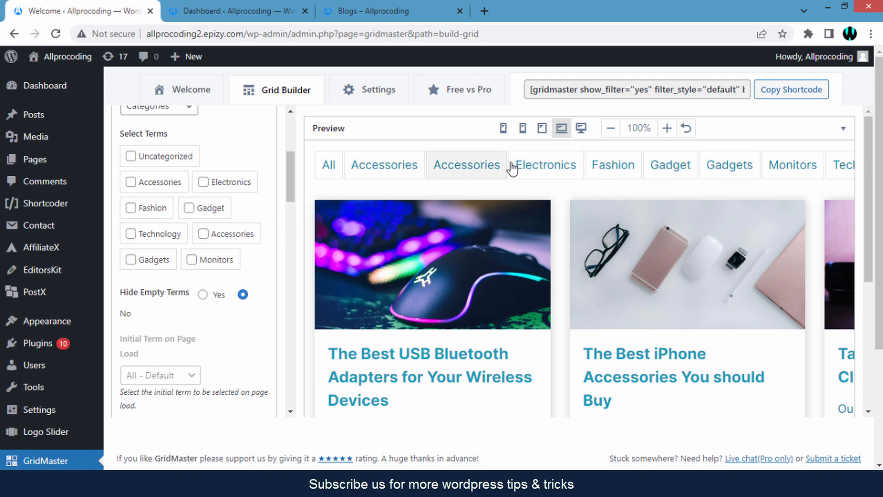
# Preview the post cards in grid Style 2
pyautogui.scroll(-5, 256, 250)
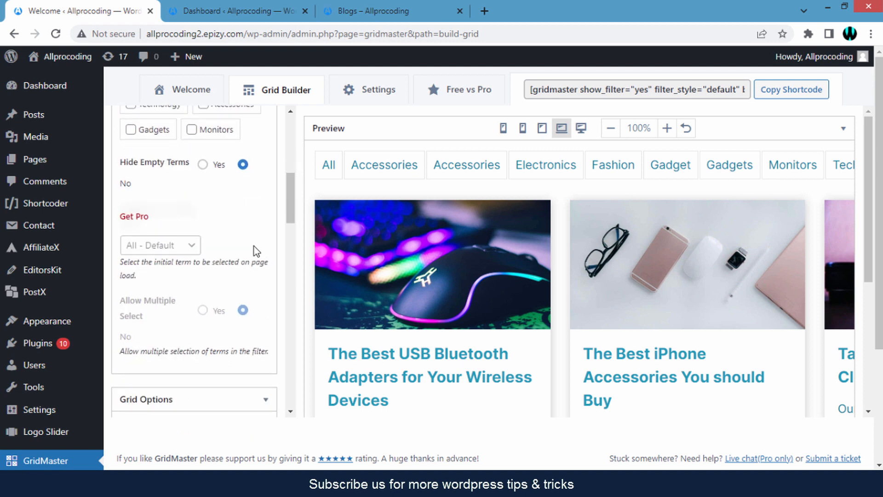
pyautogui.scroll(-3, 256, 251)
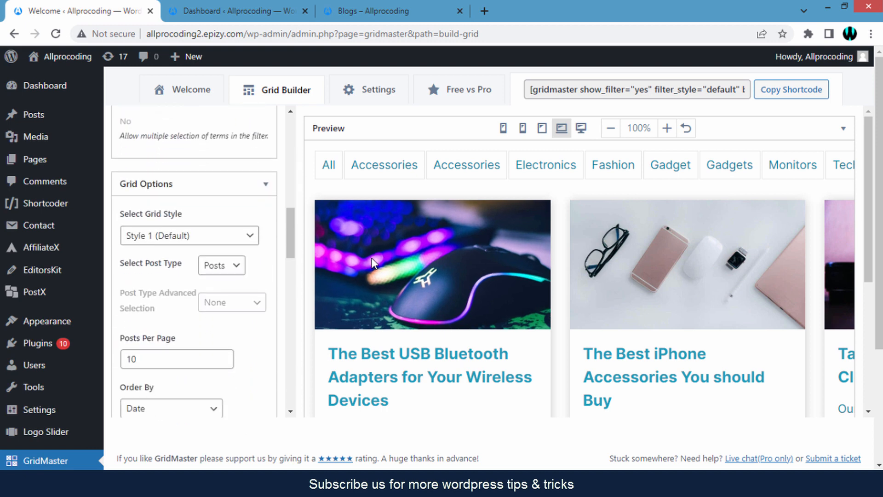
pyautogui.scroll(-1, 591, 262)
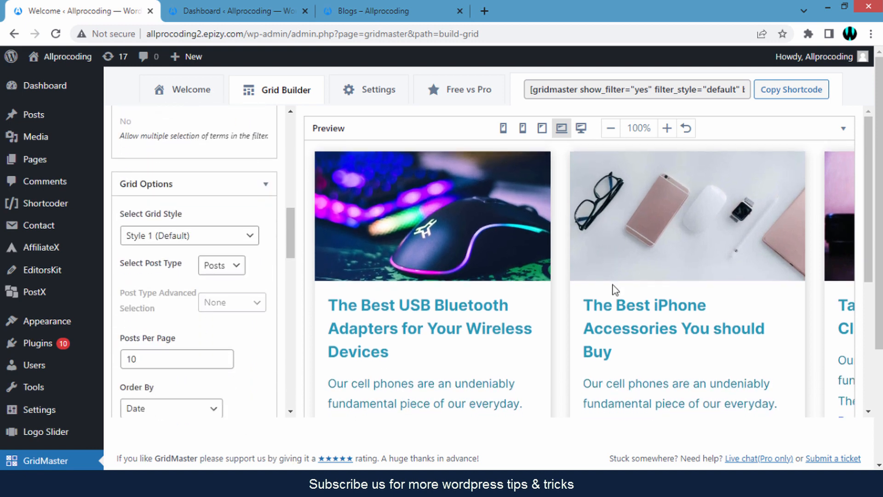
pyautogui.scroll(-1, 613, 290)
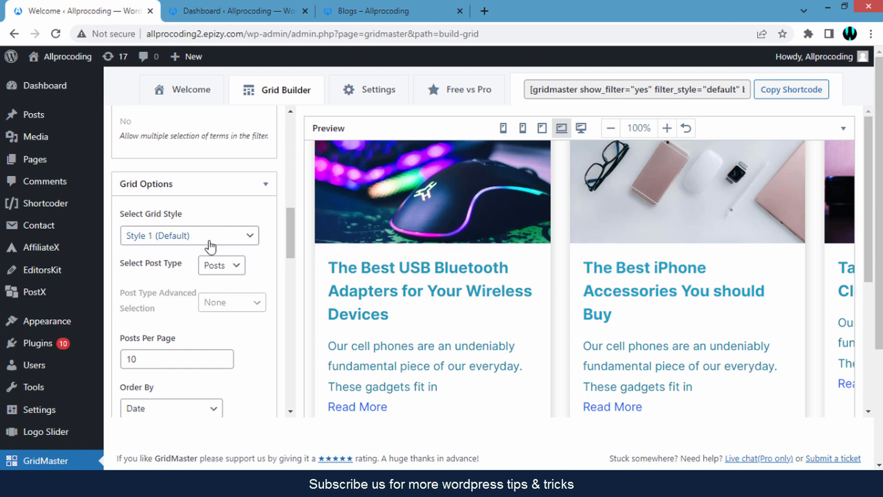
pyautogui.click(210, 246)
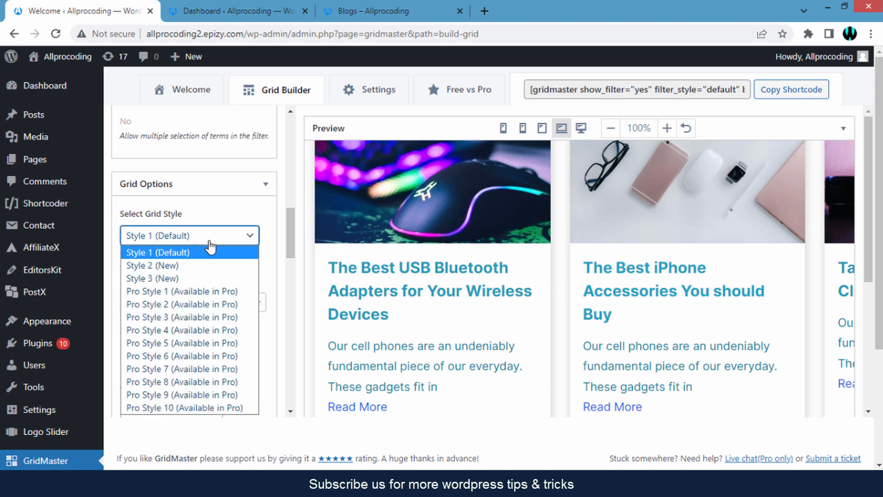
pyautogui.click(211, 254)
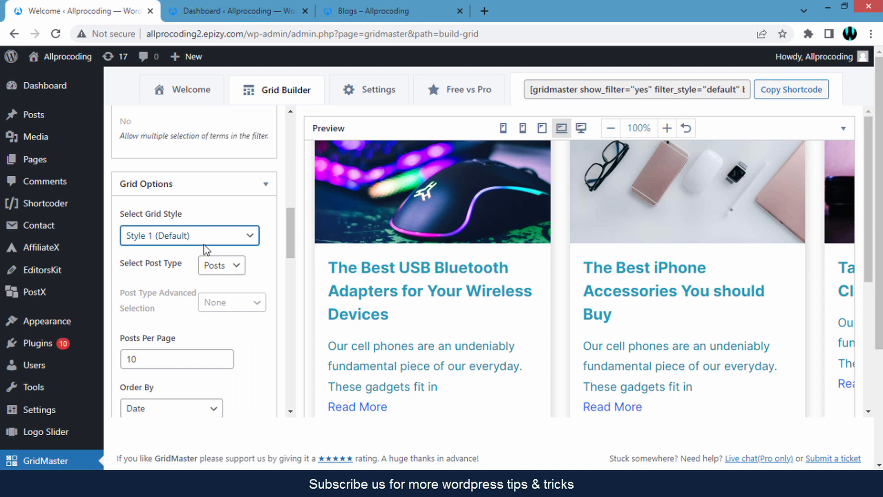
pyautogui.click(188, 244)
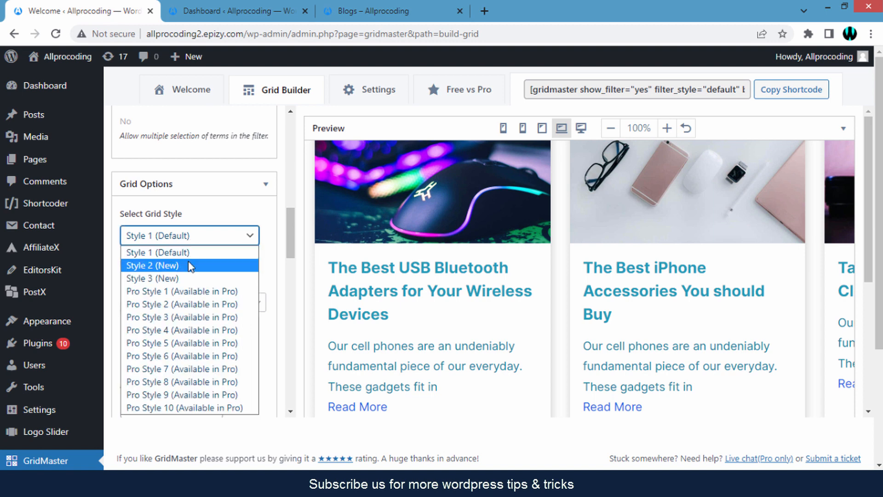
pyautogui.click(189, 266)
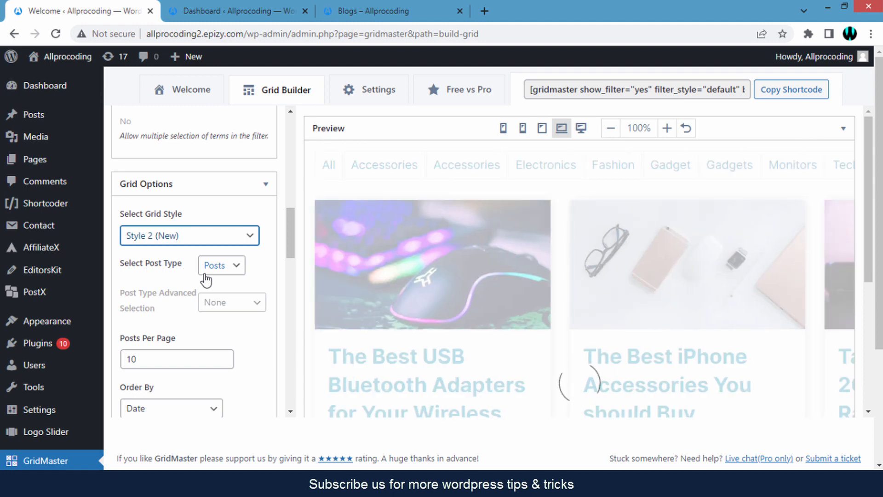
# Preview the grid in the Style 3 (New) layout
pyautogui.scroll(-5, 532, 311)
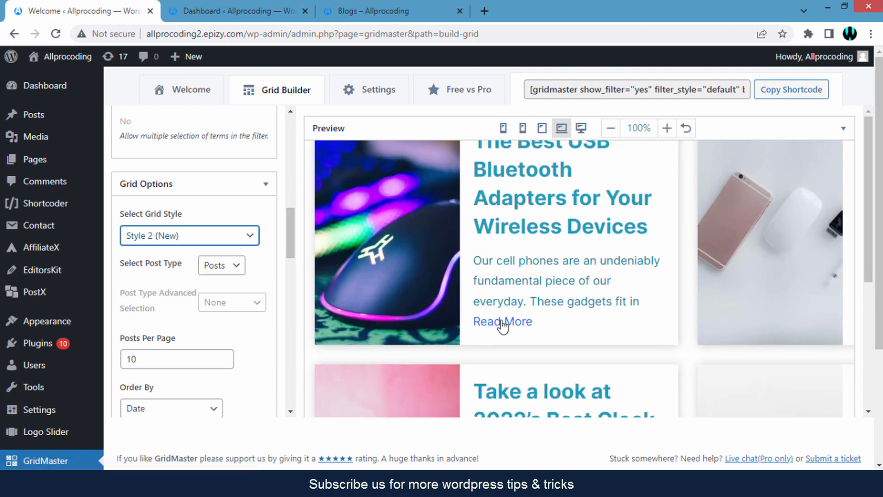
pyautogui.scroll(-3, 536, 328)
pyautogui.scroll(4, 544, 298)
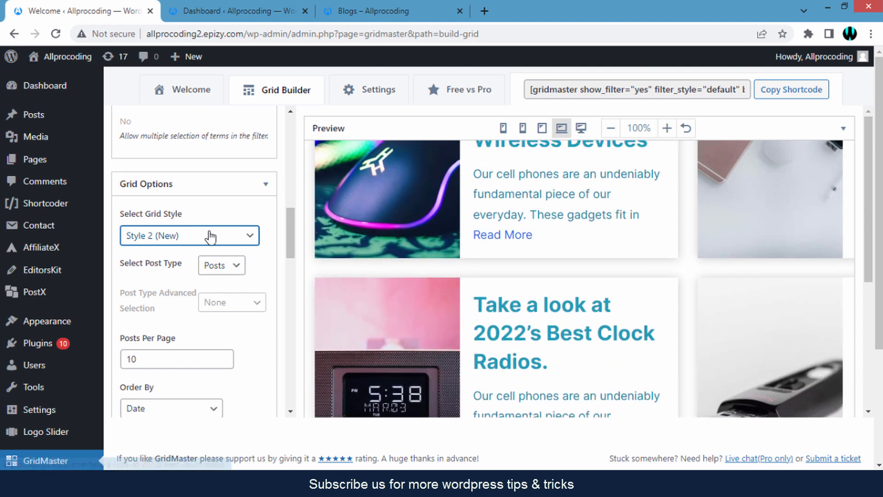
pyautogui.click(211, 235)
pyautogui.click(197, 281)
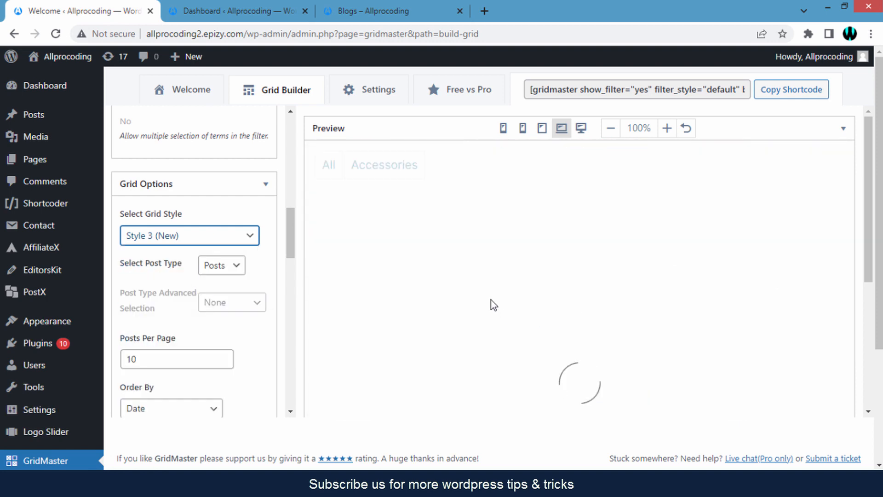
# Switch the grid style back to Style 1 (Default)
pyautogui.scroll(-5, 682, 332)
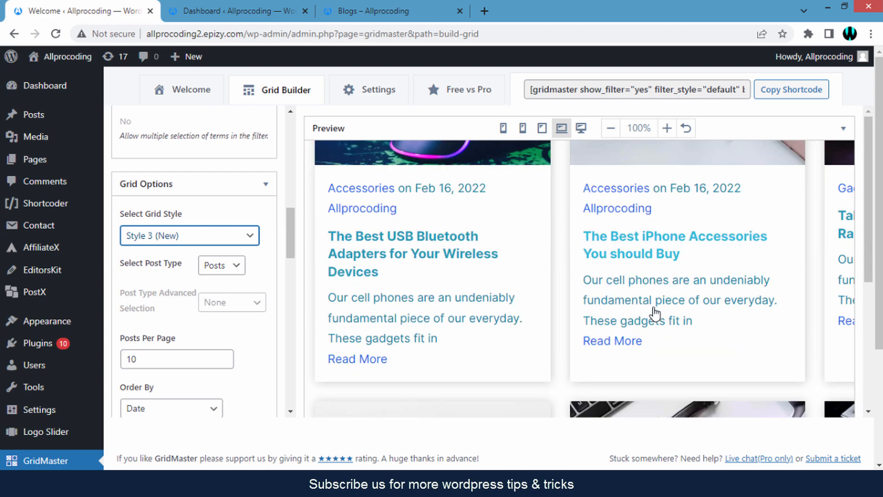
pyautogui.scroll(3, 506, 296)
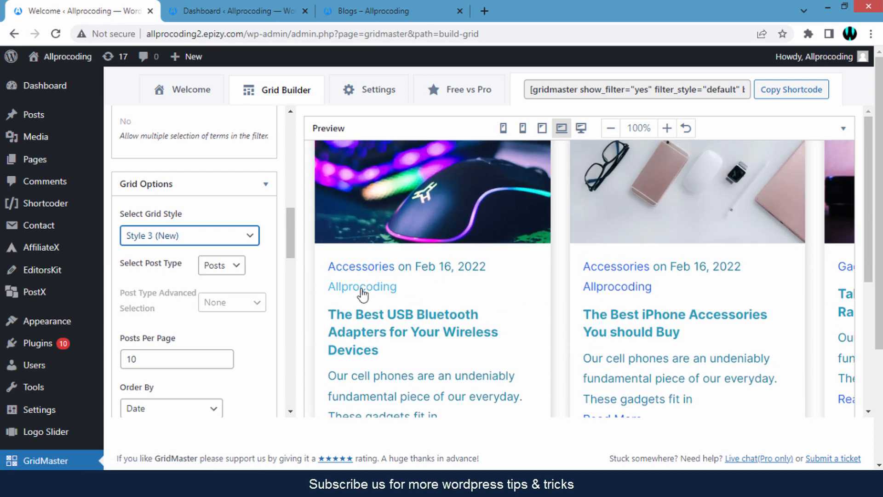
pyautogui.click(240, 236)
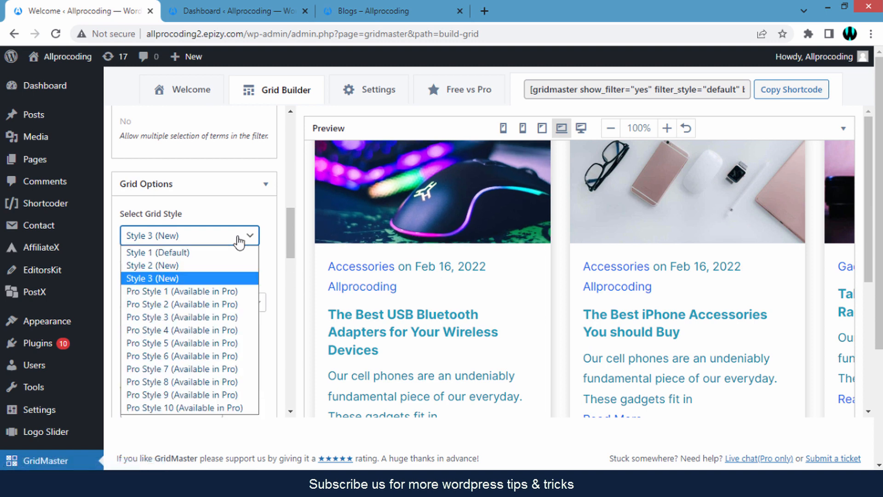
pyautogui.click(209, 253)
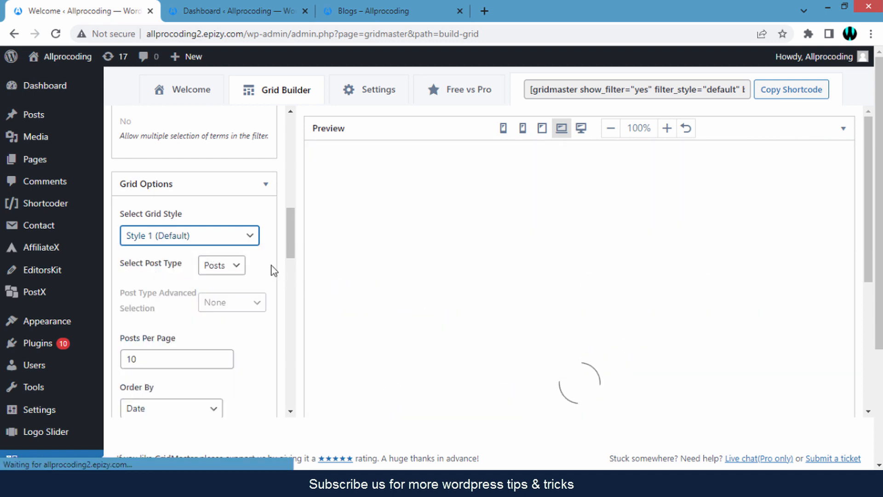
pyautogui.scroll(1, 162, 400)
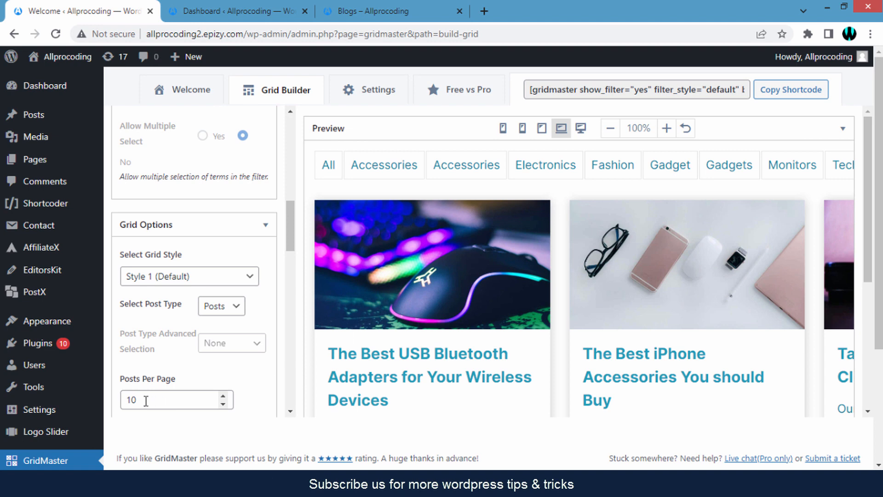
# Set Posts Per Page to 9 and keep the posts ordered by Date
pyautogui.click(137, 400)
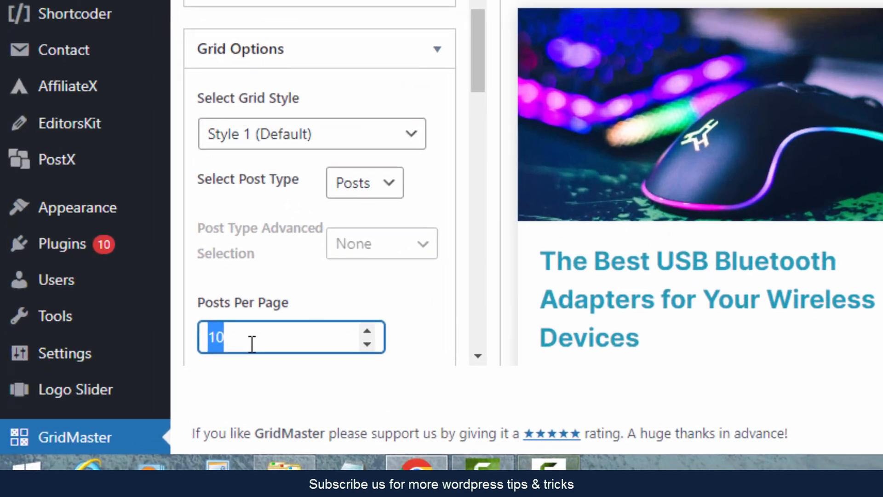
pyautogui.write('9')
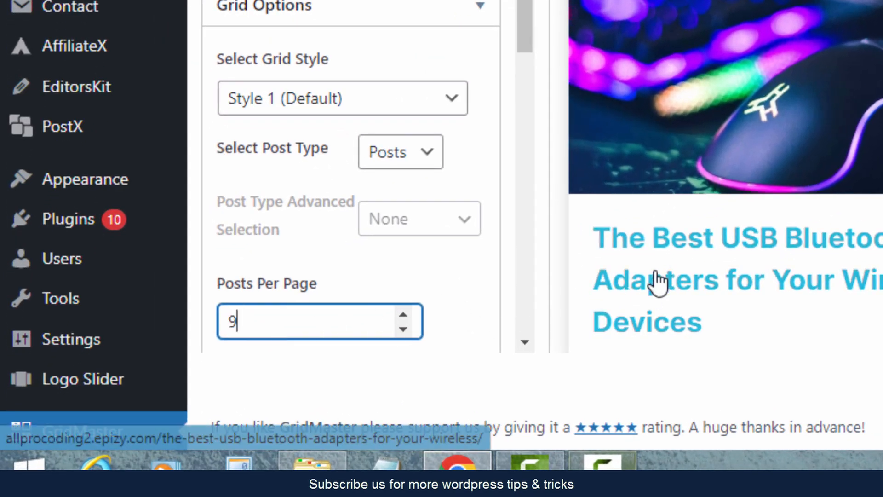
pyautogui.scroll(-1, 587, 267)
pyautogui.scroll(-5, 396, 329)
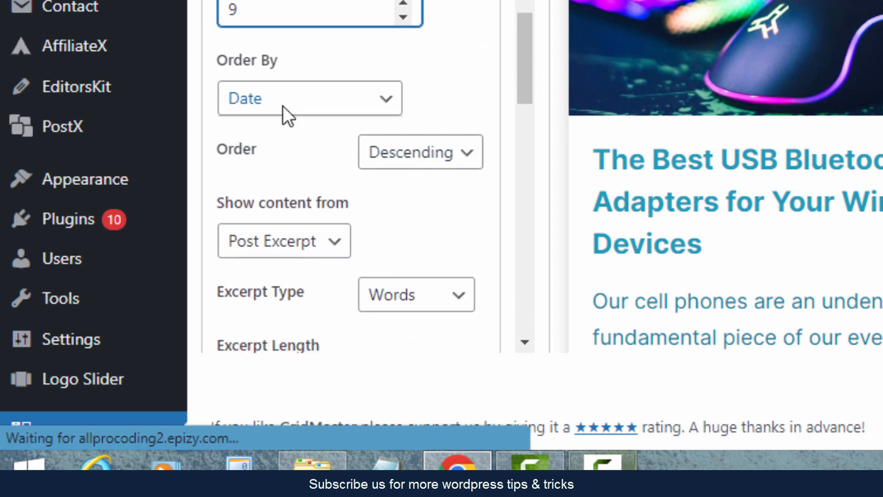
pyautogui.click(284, 111)
pyautogui.click(444, 93)
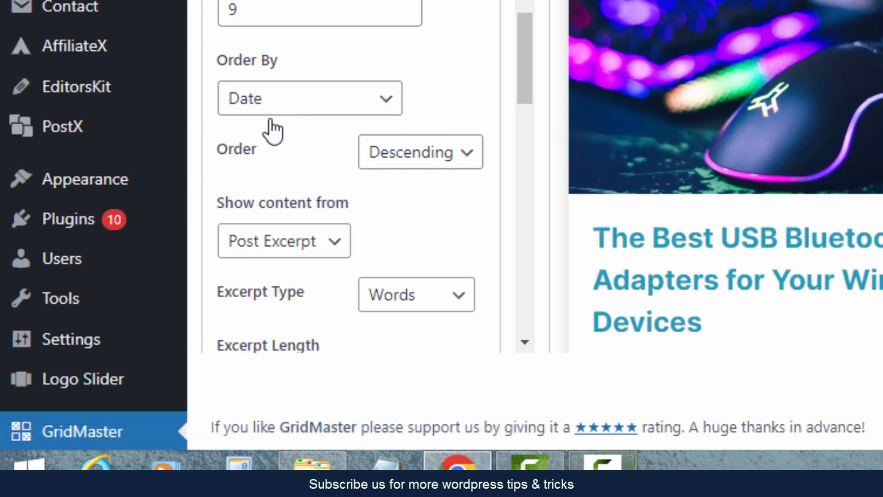
pyautogui.scroll(-3, 419, 216)
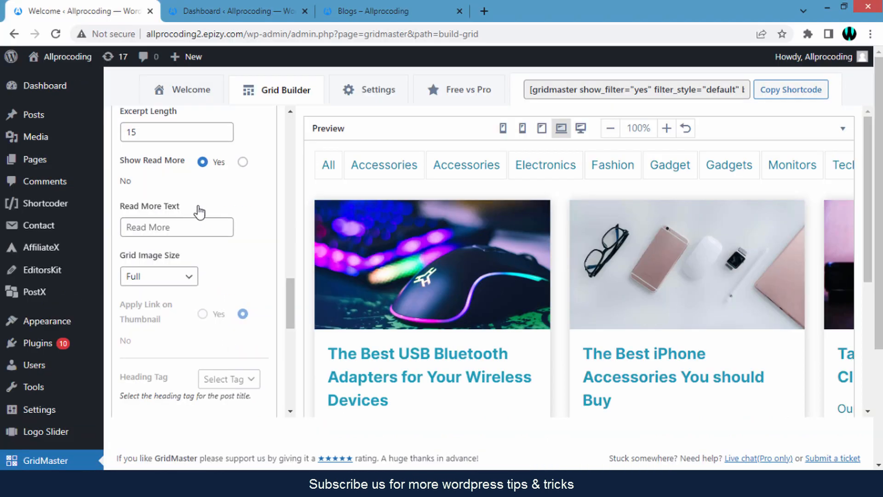
pyautogui.click(187, 228)
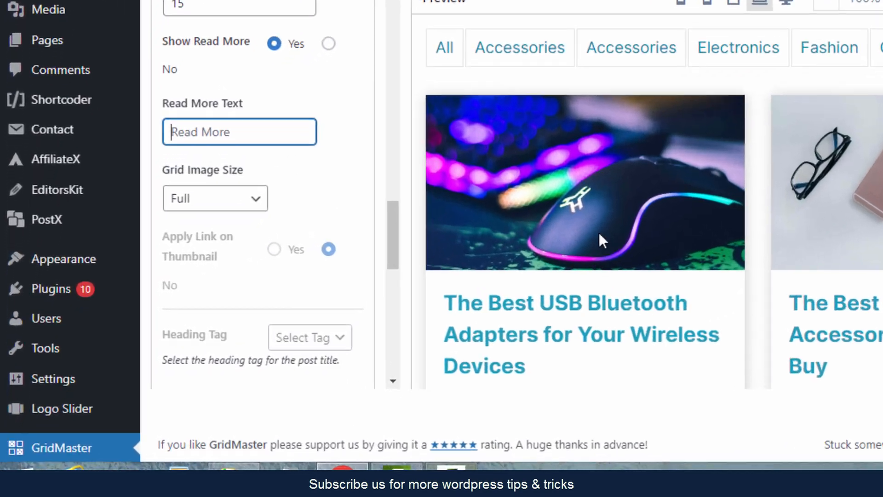
pyautogui.scroll(-5, 483, 306)
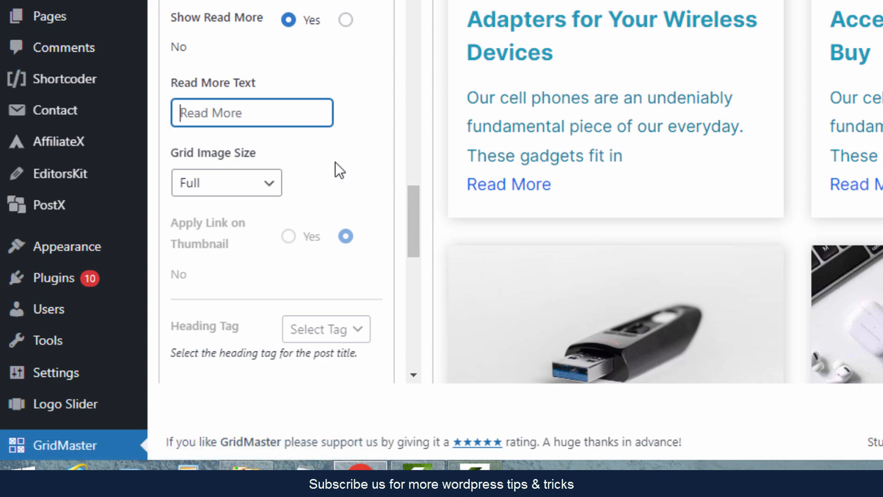
pyautogui.scroll(-4, 378, 268)
pyautogui.scroll(-10, 377, 269)
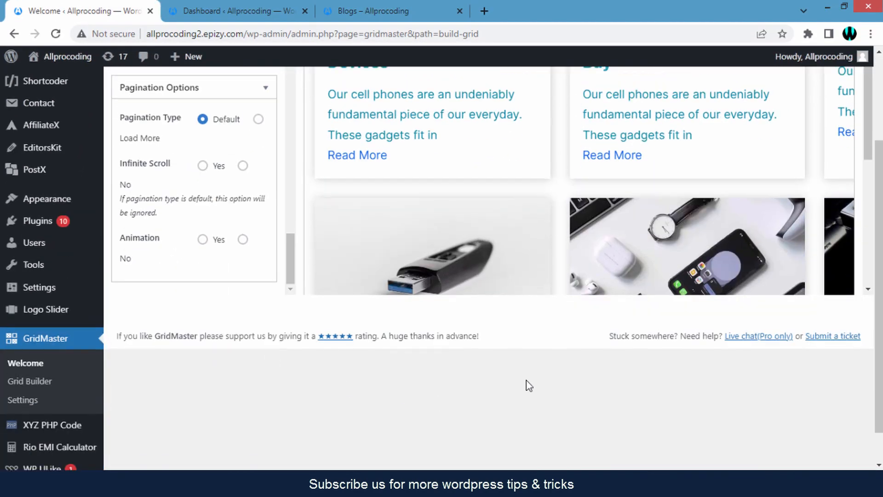
pyautogui.scroll(6, 529, 385)
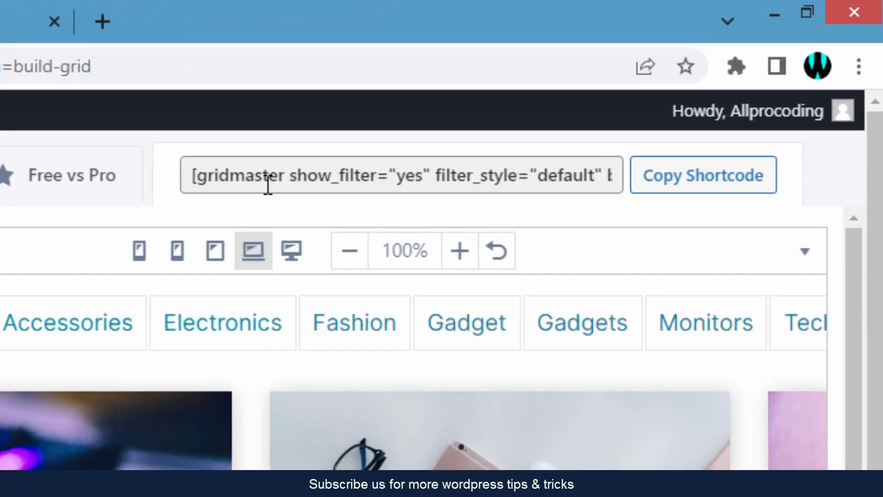
# Copy the grid's shortcode and bring up the live Blogs page
pyautogui.click(689, 184)
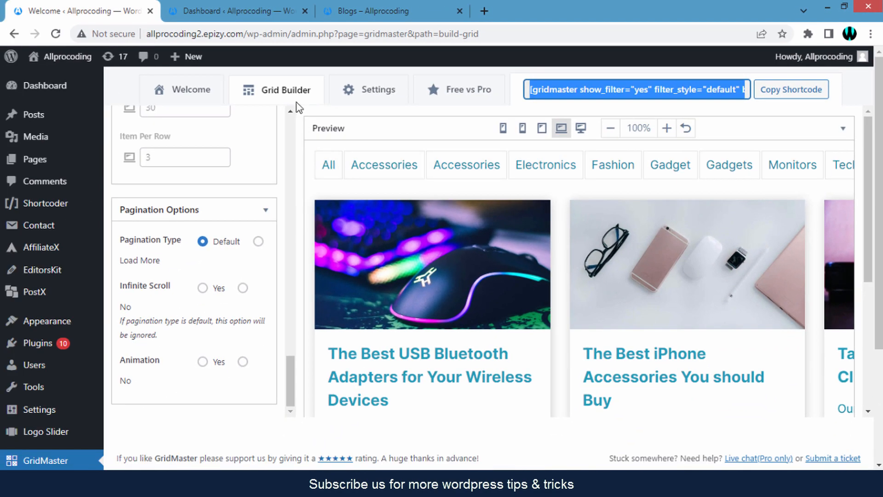
pyautogui.click(345, 13)
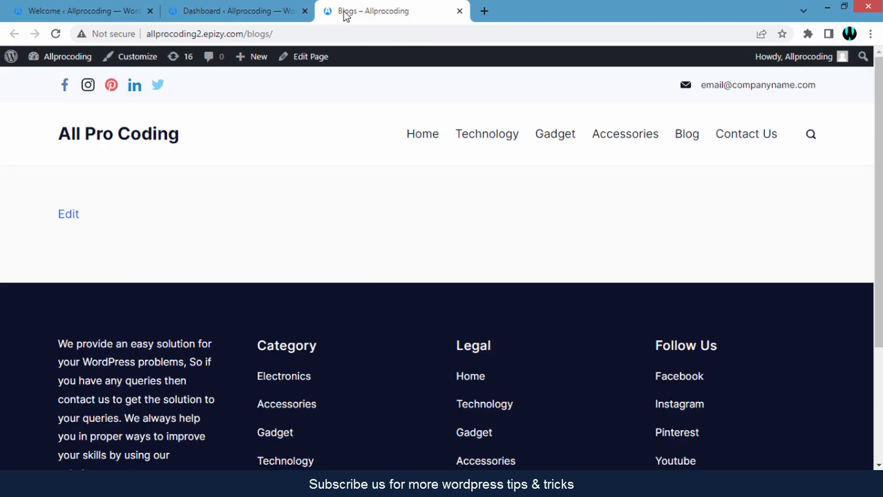
# Open the Blogs page editor in a new browser tab and switch to it
pyautogui.rightClick(303, 59)
pyautogui.click(327, 69)
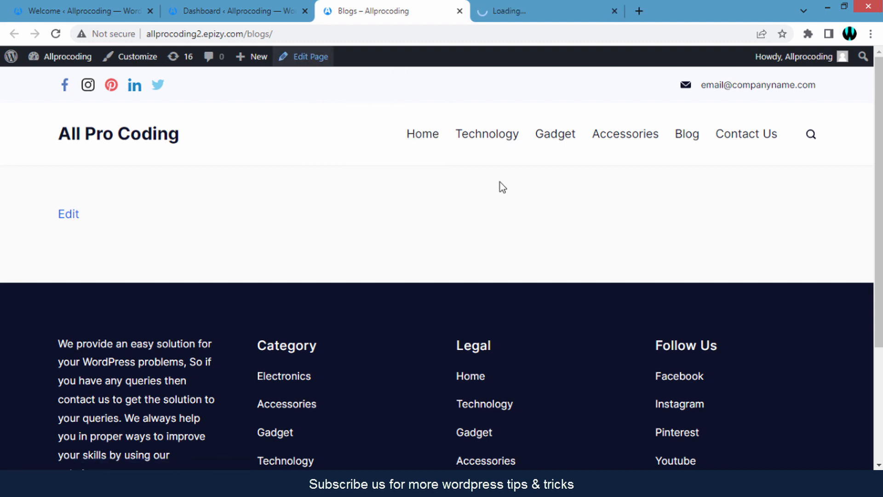
pyautogui.click(500, 8)
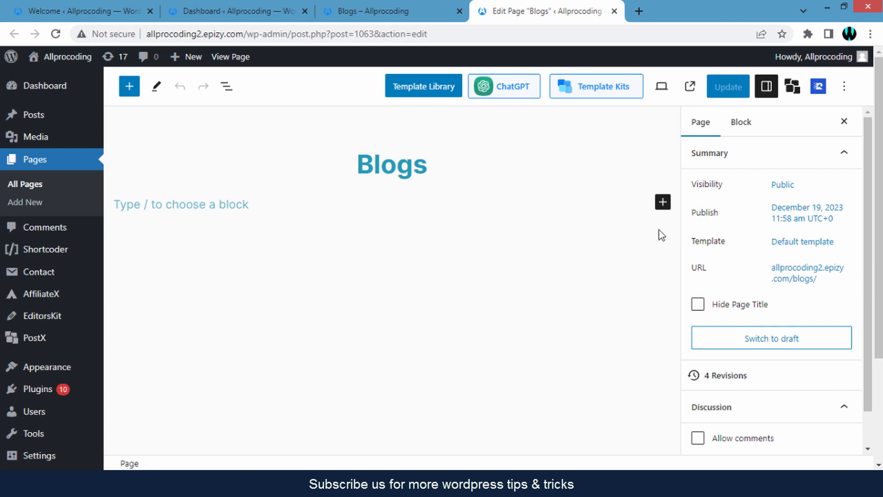
# Add a Shortcode block holding the GridMaster shortcode, update the page, then view it live
pyautogui.click(663, 202)
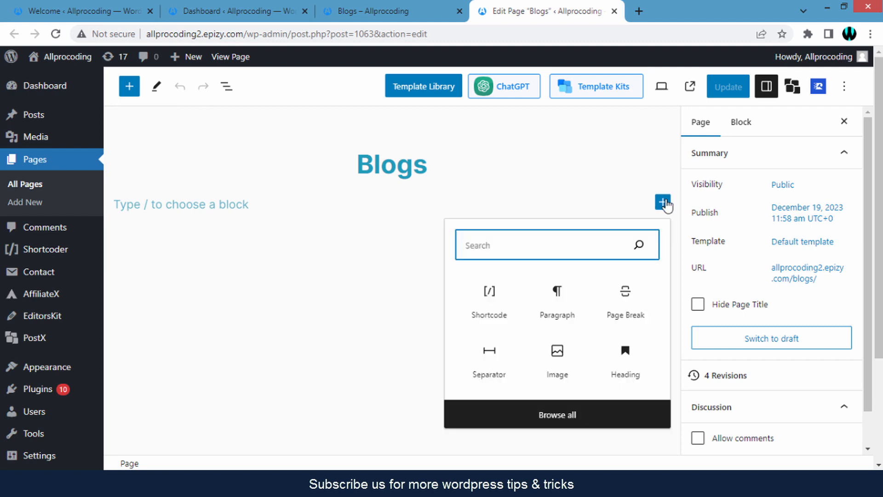
pyautogui.click(489, 297)
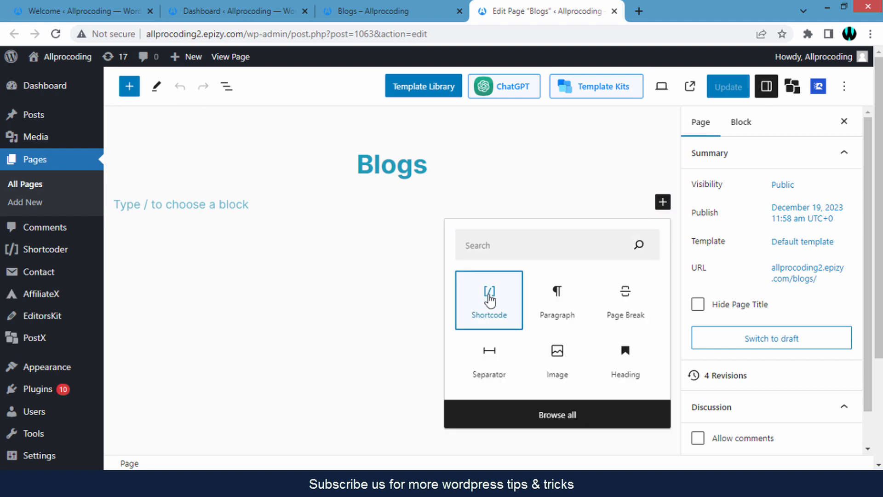
pyautogui.click(489, 298)
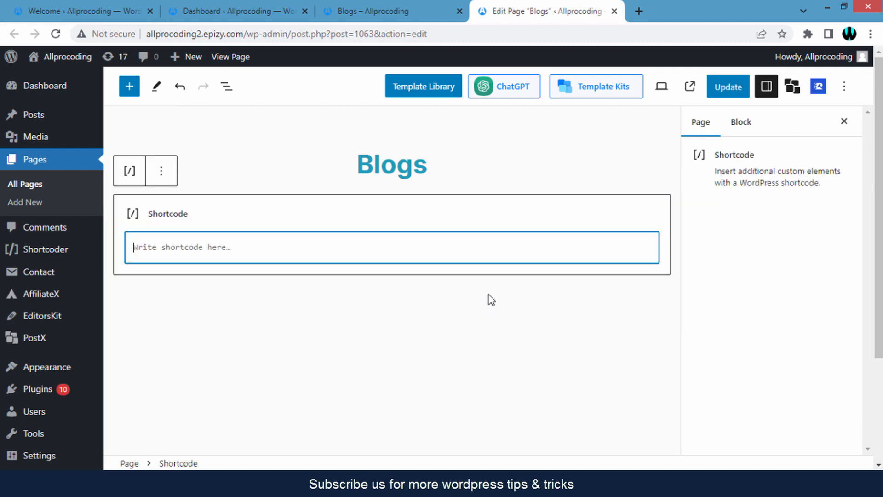
pyautogui.rightClick(213, 249)
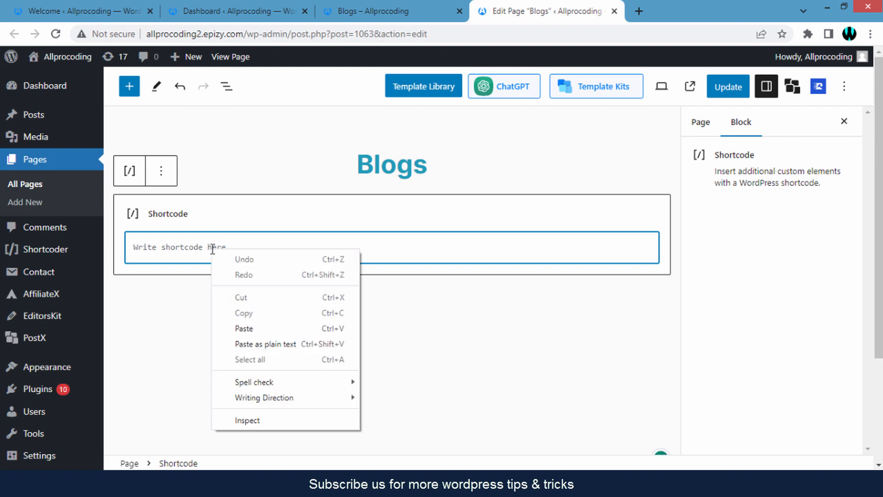
pyautogui.click(255, 326)
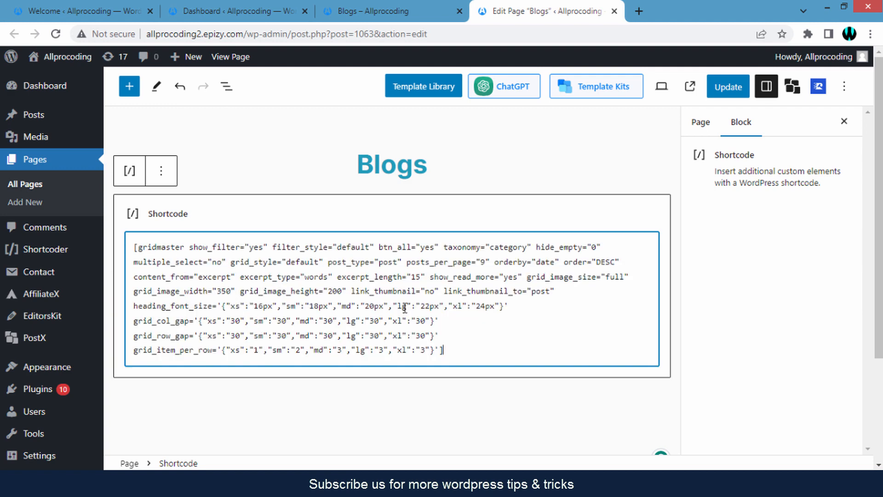
pyautogui.click(719, 90)
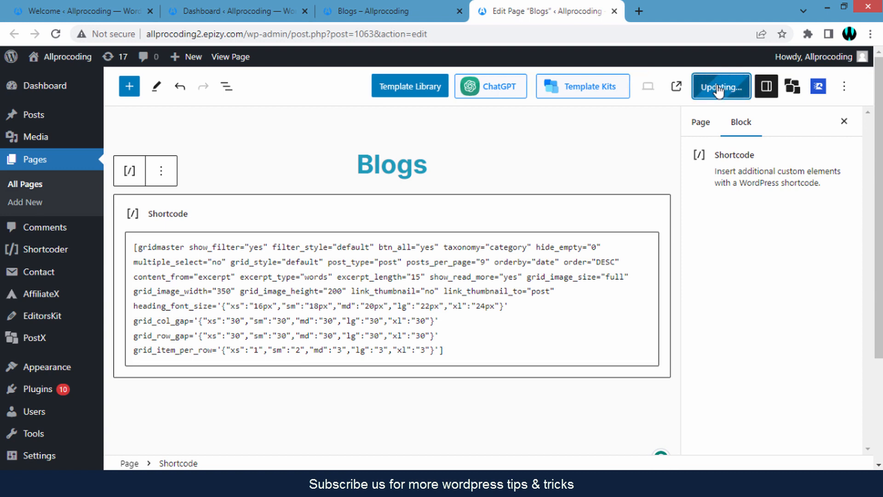
pyautogui.click(388, 7)
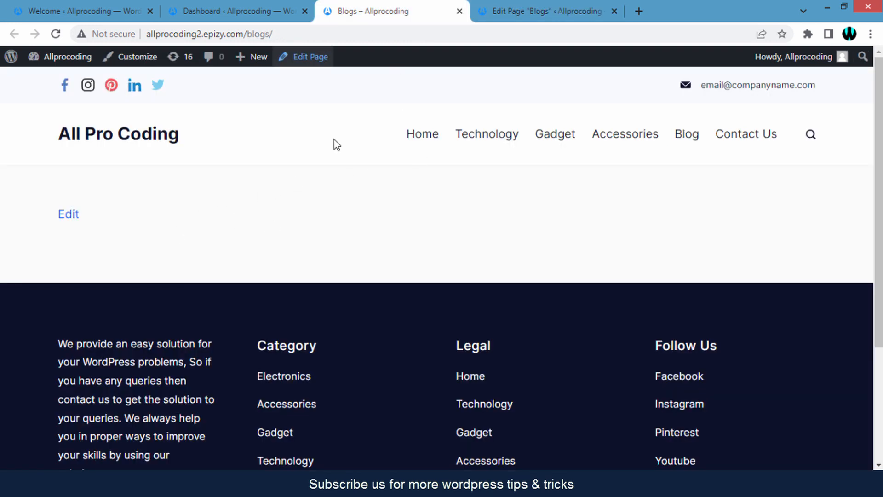
# Reload the live Blogs page and filter the post grid to Accessories
pyautogui.click(343, 35)
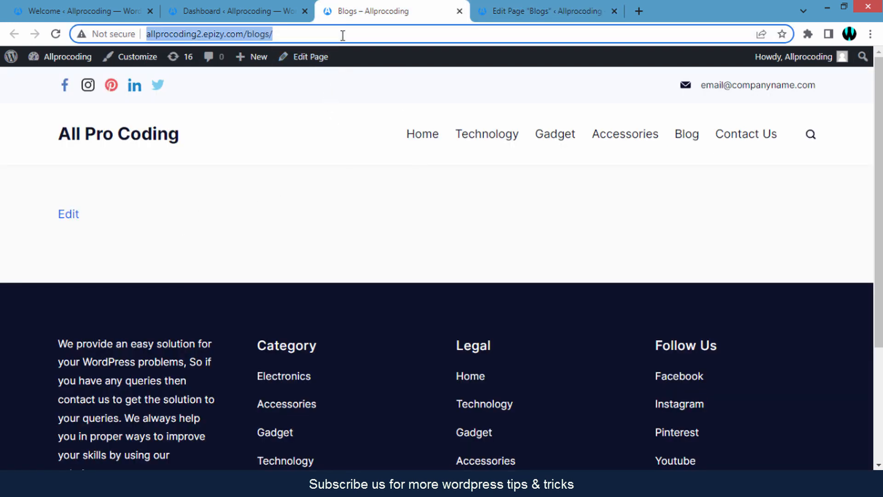
pyautogui.press('Return')
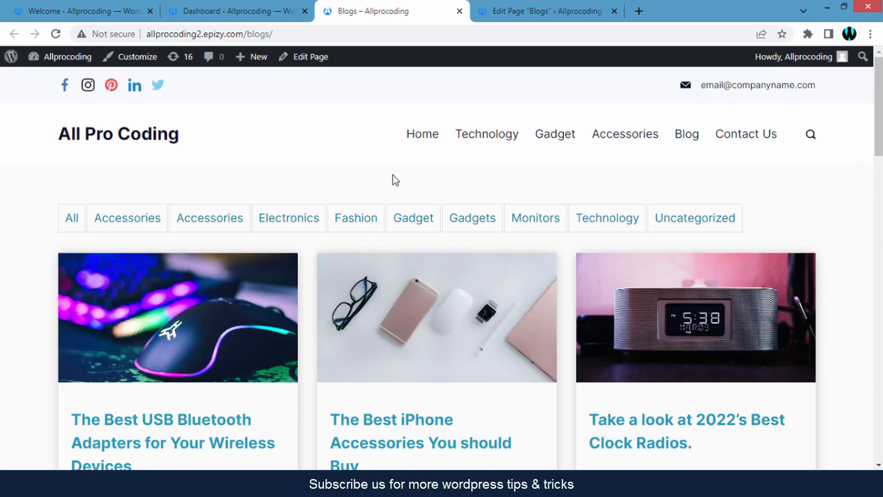
pyautogui.scroll(-12, 394, 179)
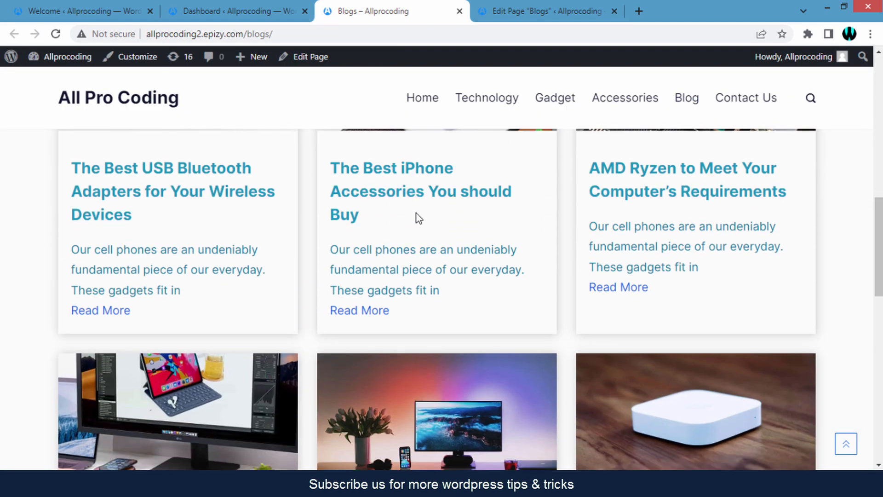
pyautogui.scroll(-7, 515, 249)
pyautogui.scroll(7, 517, 252)
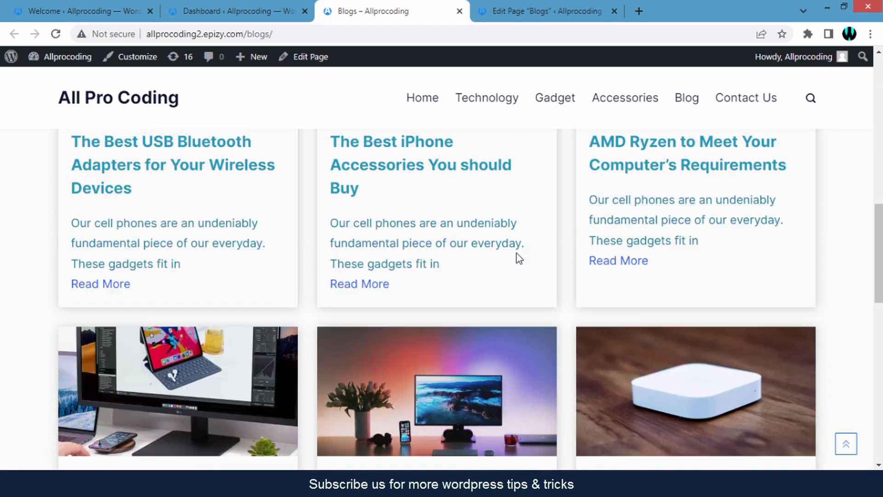
pyautogui.scroll(6, 517, 258)
pyautogui.click(115, 221)
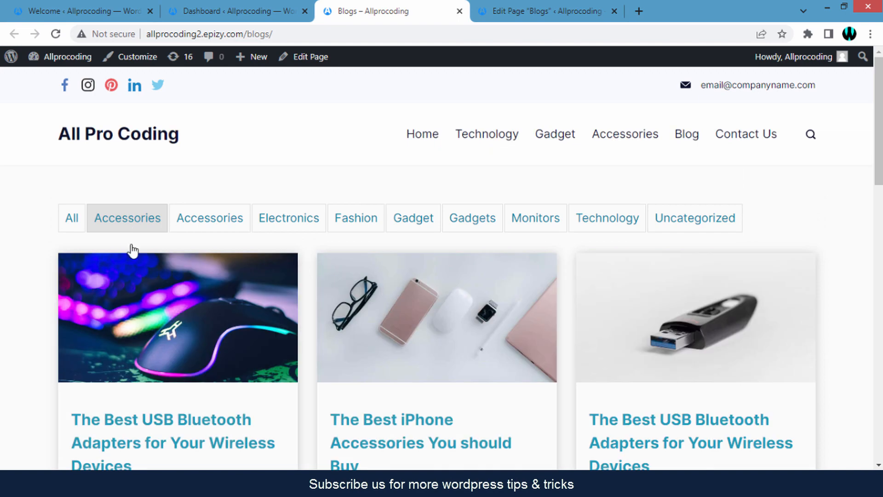
# Filter the Blogs grid to Electronics posts
pyautogui.scroll(-2, 462, 316)
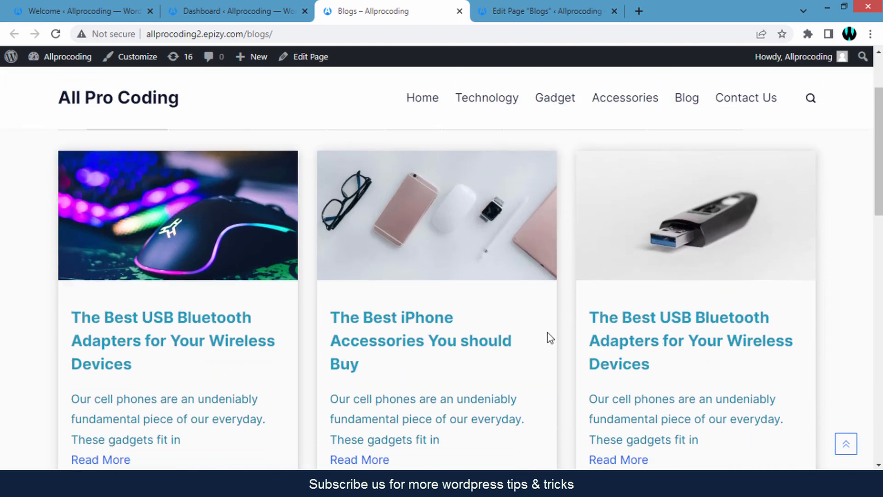
pyautogui.scroll(-2, 561, 318)
pyautogui.scroll(5, 528, 311)
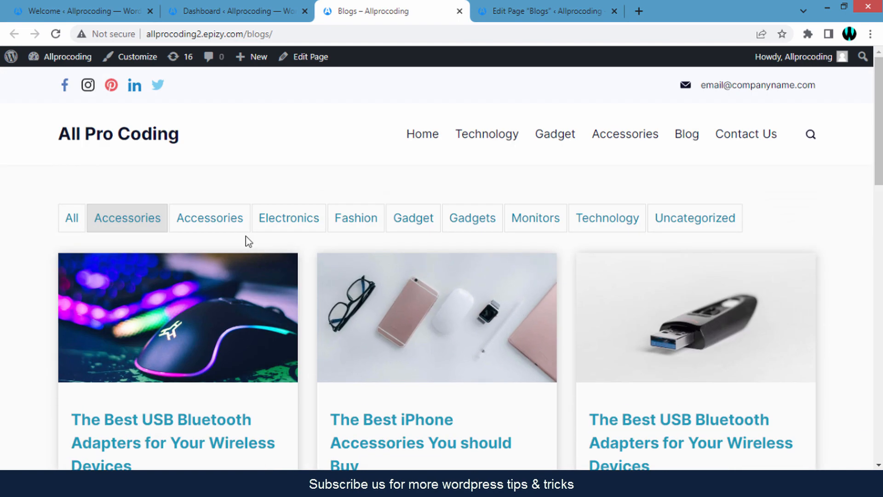
pyautogui.click(274, 226)
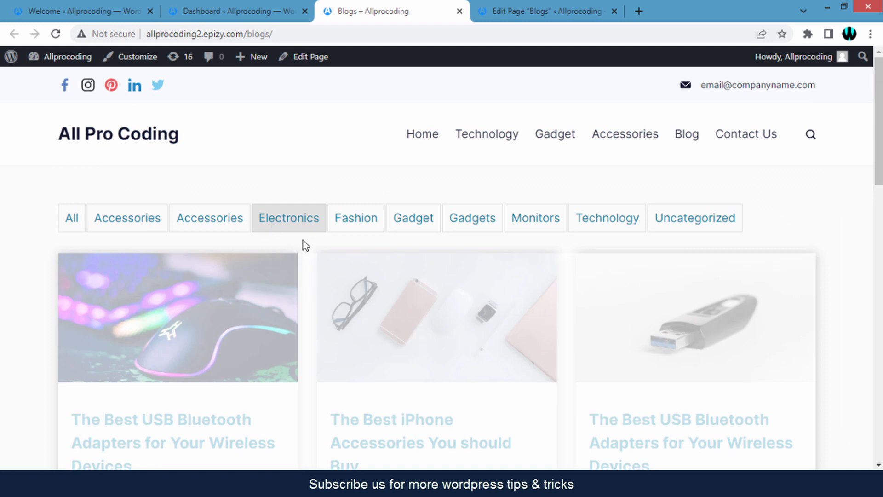
# Show all categories again and check the pagination links 1–4 below the grid
pyautogui.scroll(-5, 308, 273)
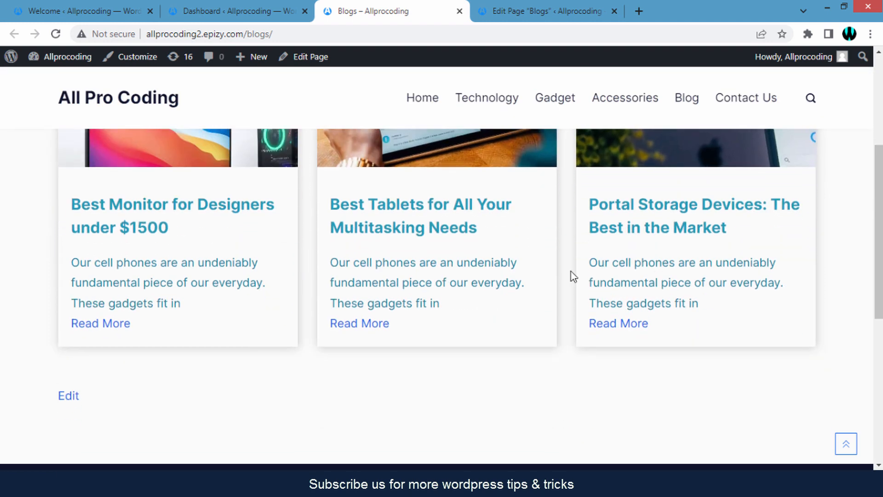
pyautogui.scroll(3, 570, 274)
pyautogui.scroll(2, 671, 296)
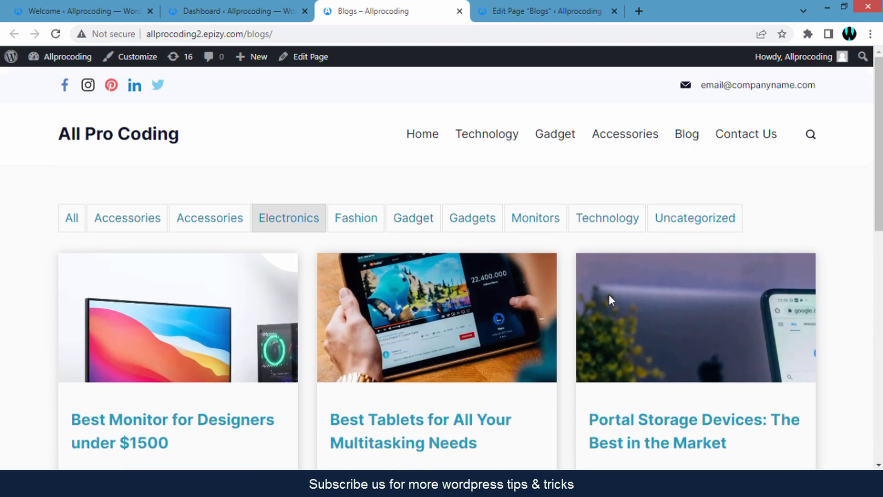
pyautogui.click(71, 228)
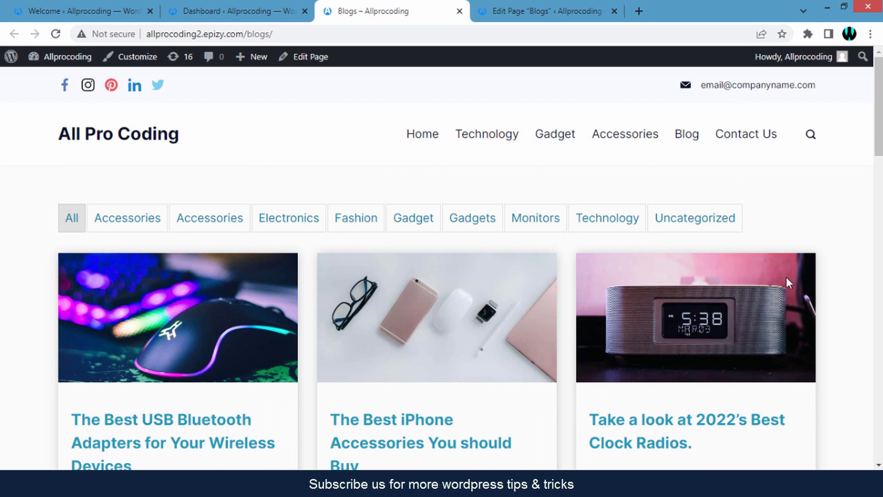
pyautogui.scroll(-5, 843, 277)
pyautogui.scroll(-5, 839, 272)
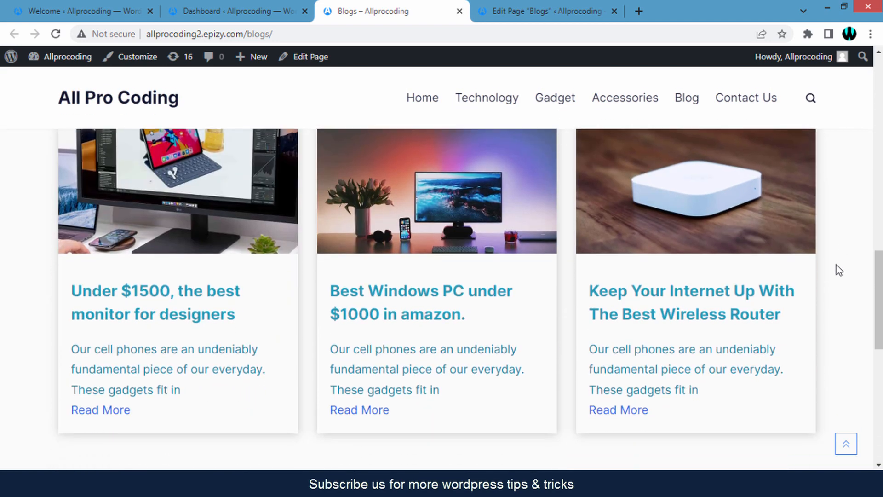
pyautogui.scroll(3, 837, 267)
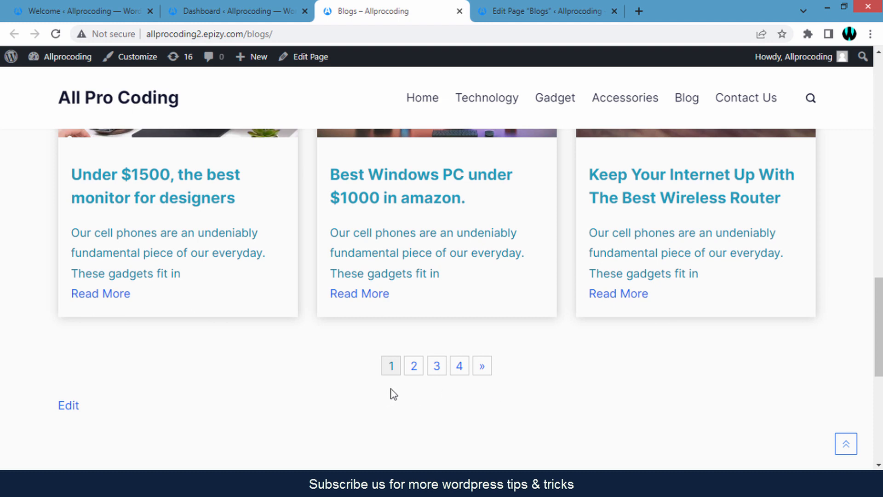
# Show the grid's second page of posts, then return to the Blogs page editor
pyautogui.click(412, 373)
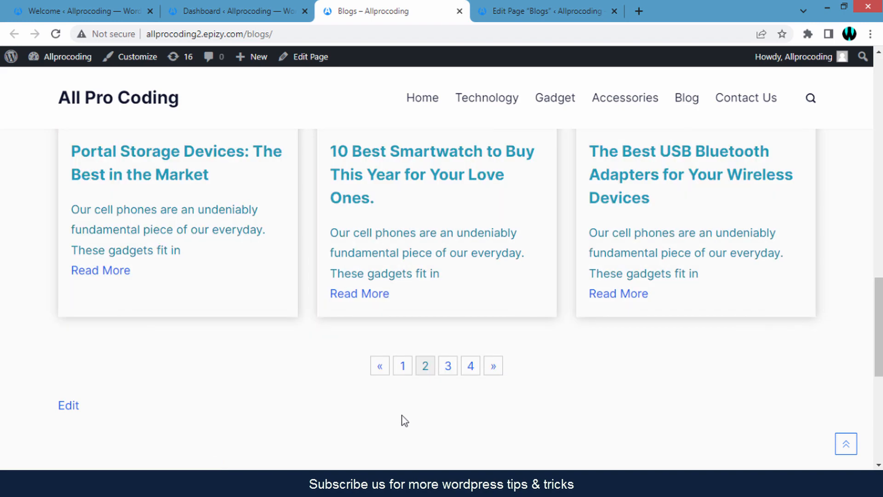
pyautogui.scroll(15, 404, 420)
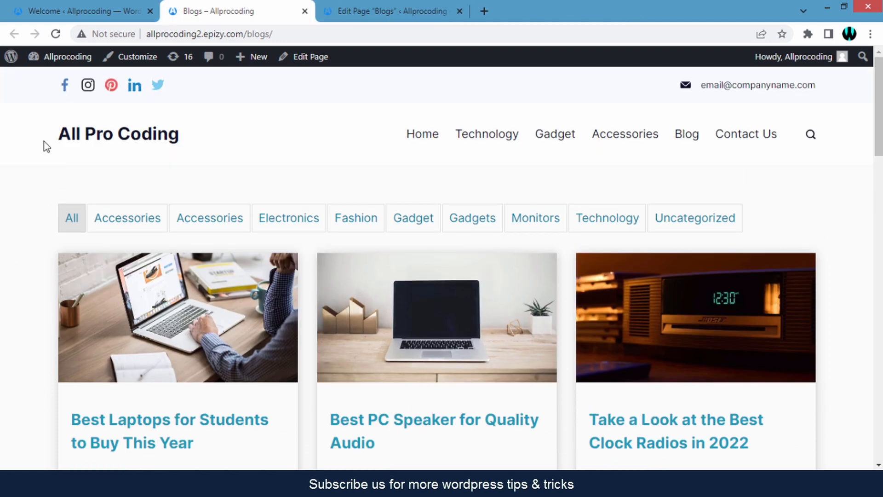
pyautogui.click(79, 11)
pyautogui.click(591, 95)
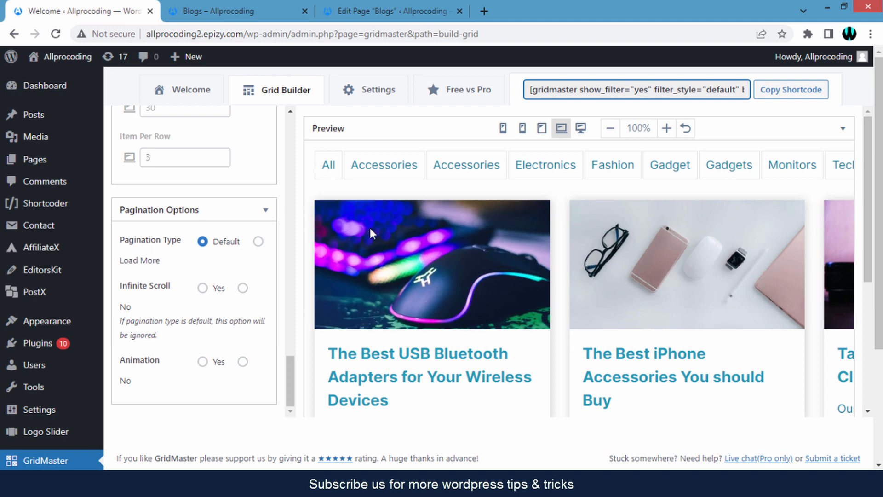
pyautogui.hotkey('ctrl', 'Tab')
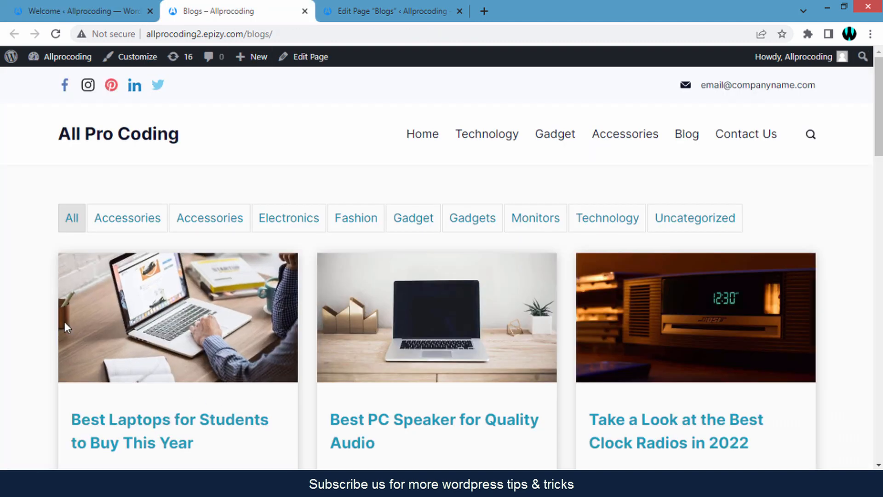
pyautogui.scroll(-3, 567, 414)
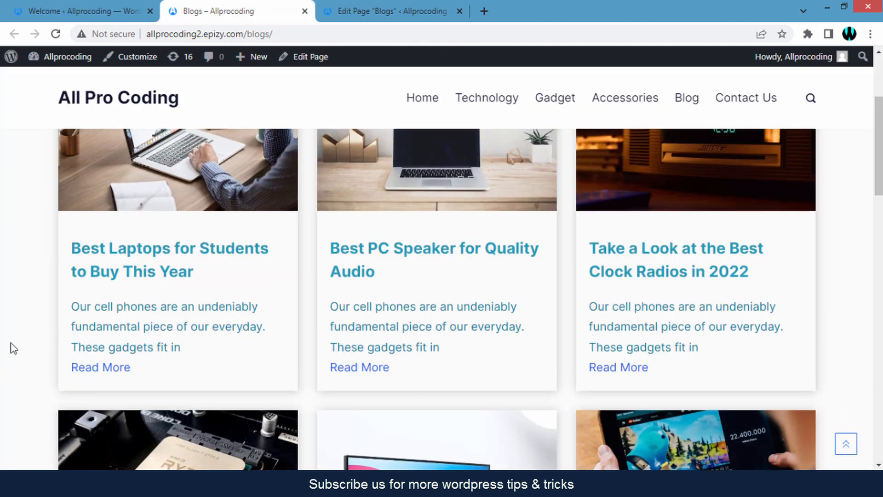
pyautogui.scroll(3, 15, 337)
pyautogui.scroll(-3, 15, 337)
pyautogui.click(327, 12)
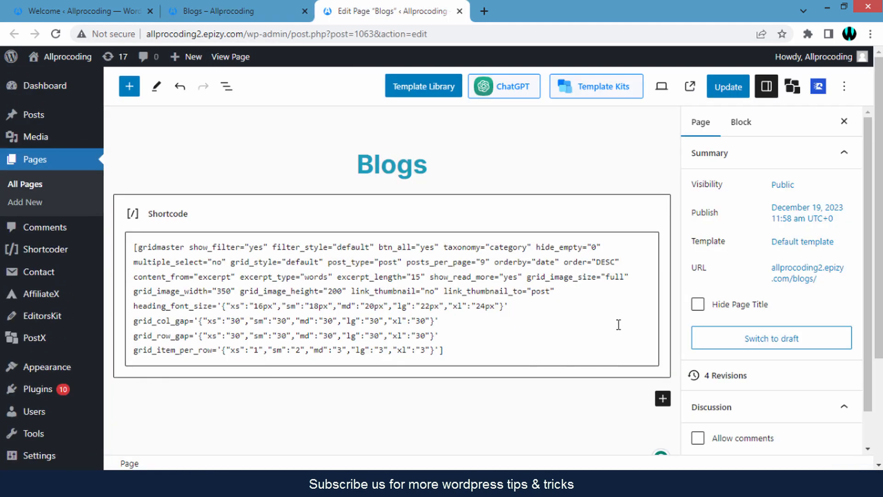
# Add an empty paragraph below the shortcode, review the live Blogs page, then dismiss the 'Updating failed' notice
pyautogui.click(515, 415)
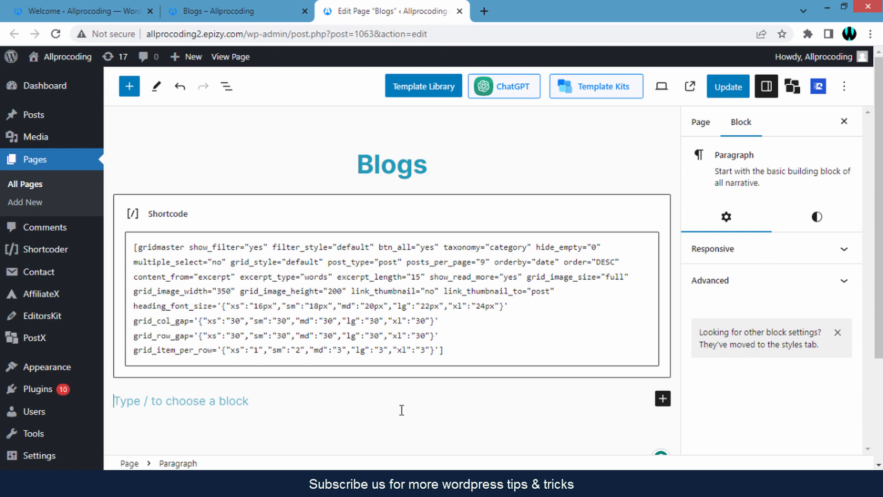
pyautogui.click(235, 13)
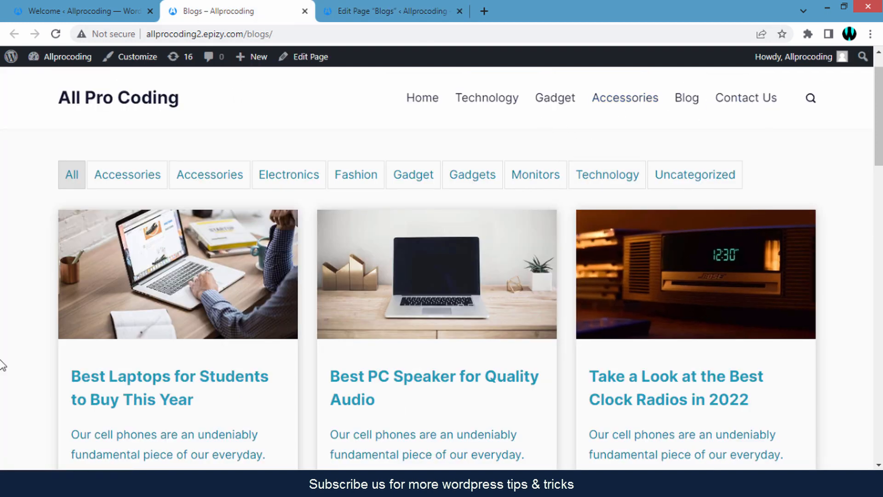
pyautogui.scroll(-4, 9, 360)
pyautogui.scroll(5, 9, 349)
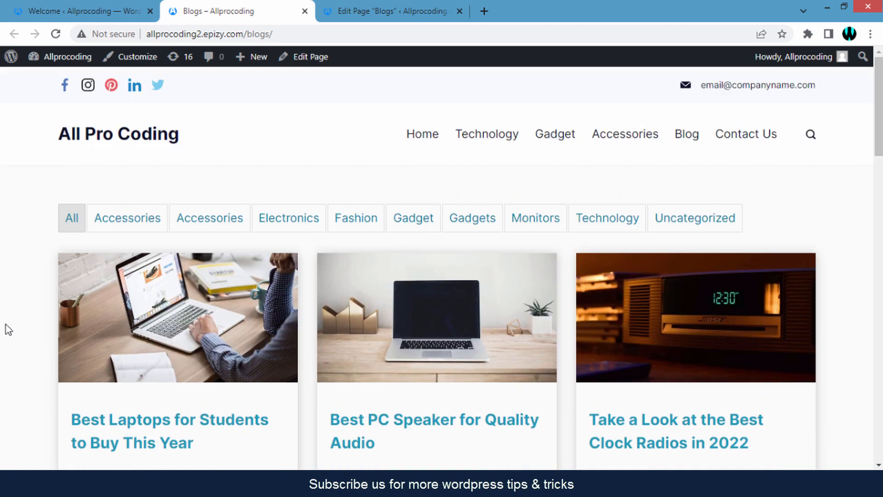
pyautogui.click(381, 10)
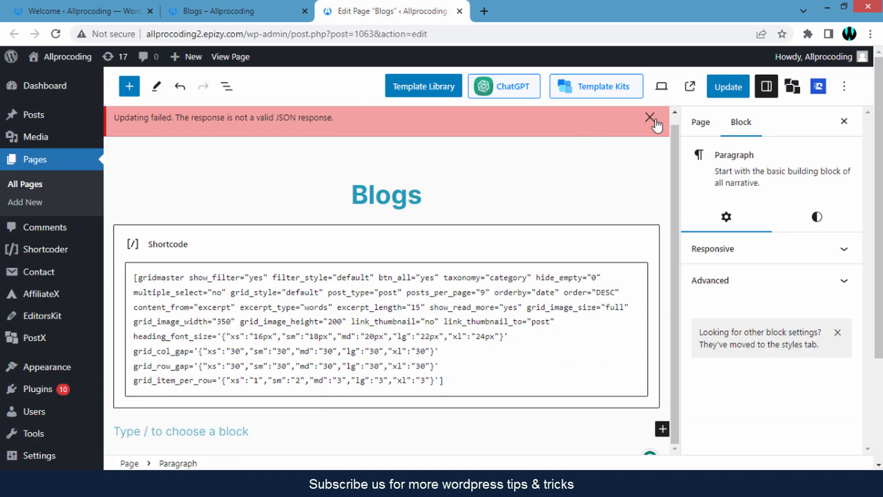
pyautogui.click(649, 125)
# Leave the Blogs page editor and open Settings > Reading
pyautogui.scroll(-3, 32, 313)
pyautogui.moveTo(43, 326)
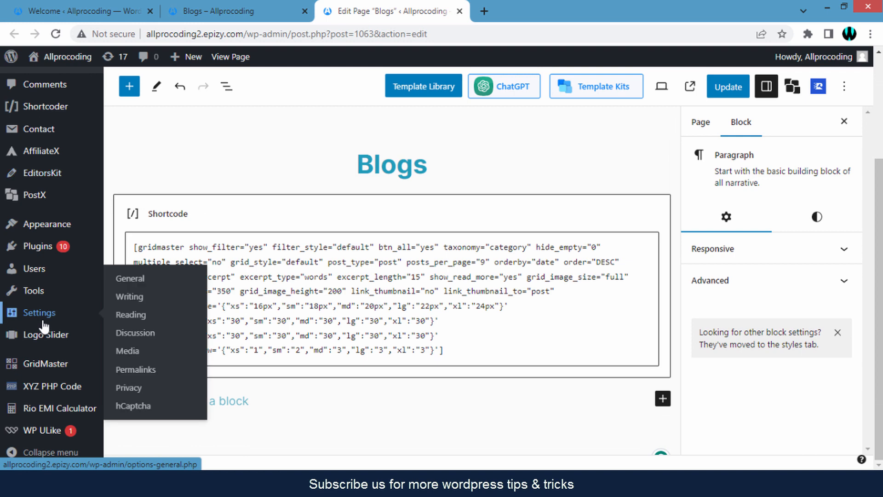
pyautogui.click(131, 318)
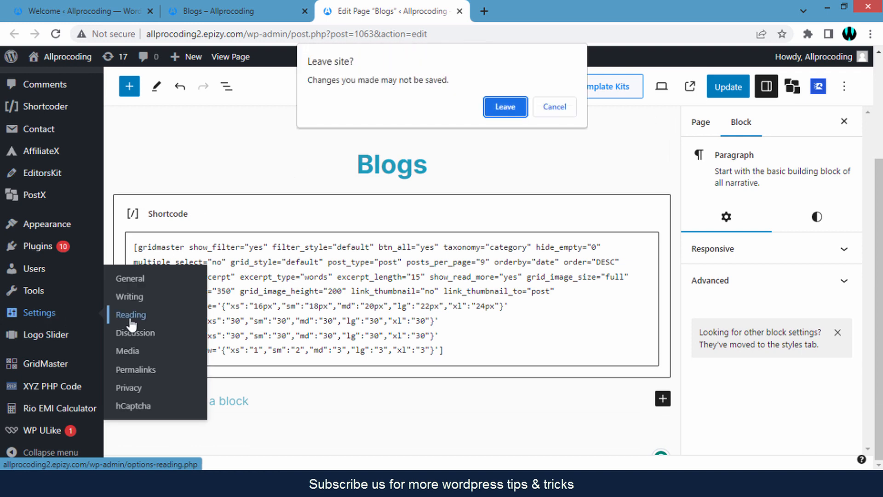
pyautogui.click(513, 115)
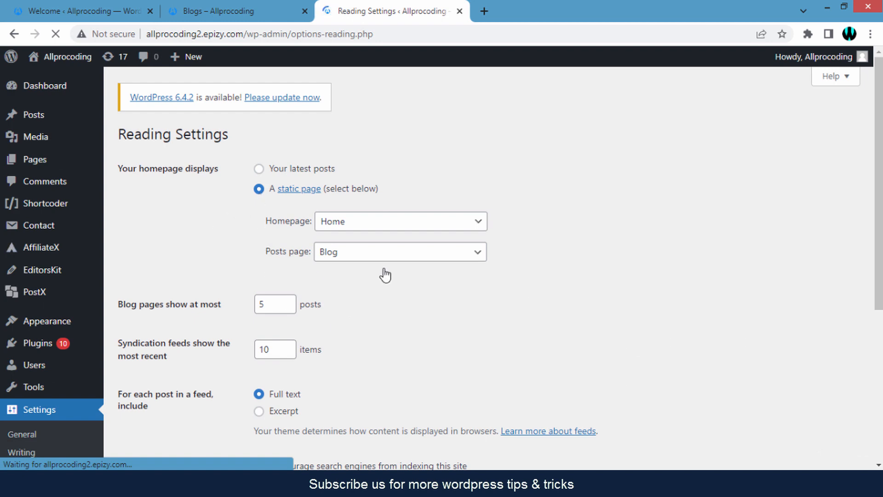
# Keep Blog as the Posts page, then go back to GridMaster's Grid Builder
pyautogui.click(354, 262)
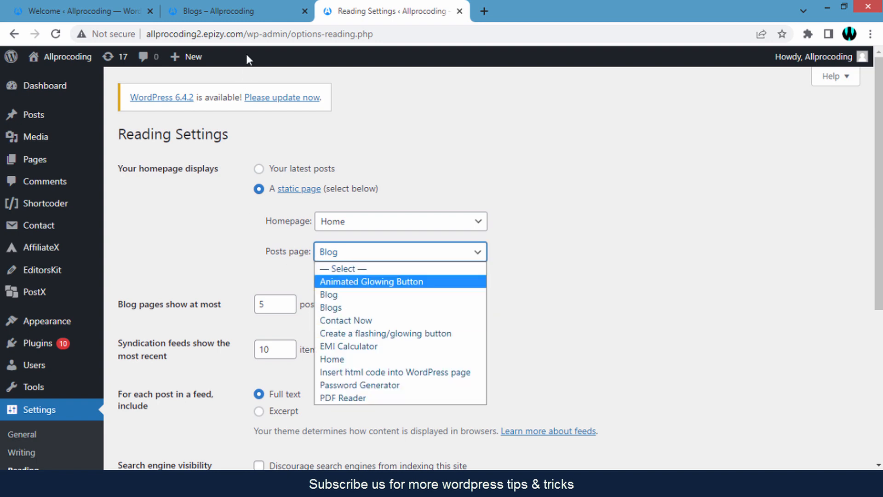
pyautogui.click(245, 16)
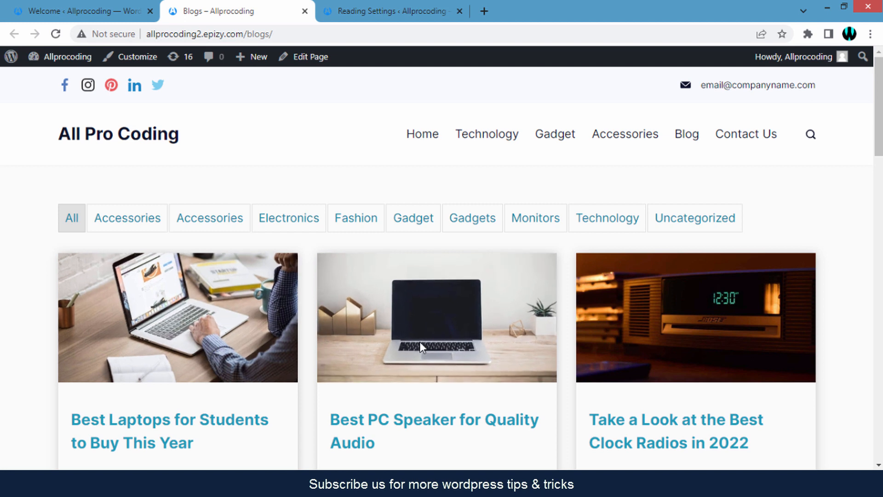
pyautogui.click(383, 3)
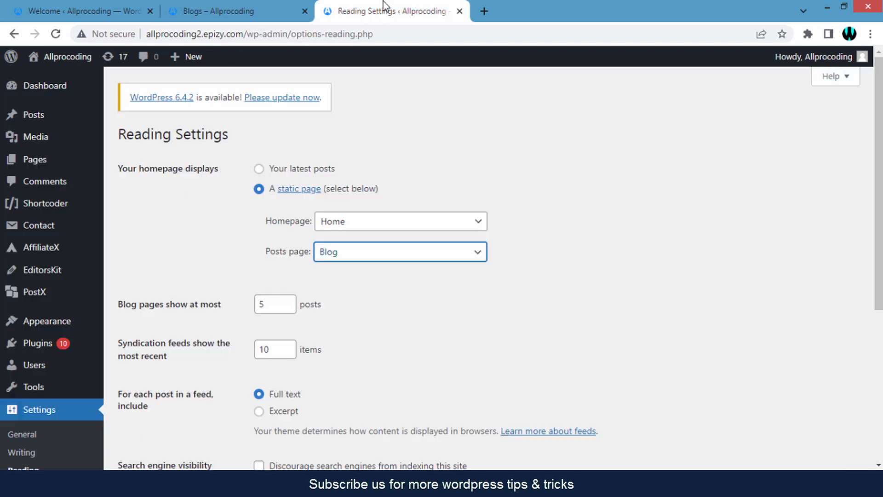
pyautogui.click(393, 257)
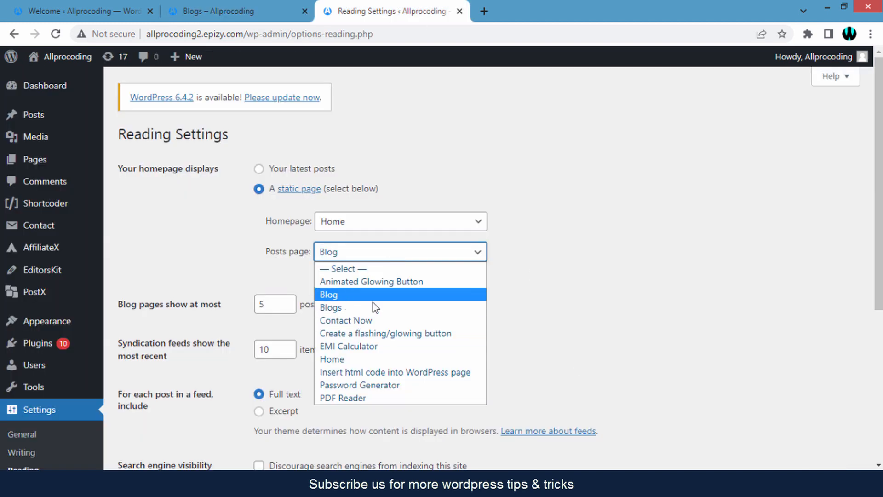
pyautogui.click(553, 300)
pyautogui.click(553, 299)
pyautogui.click(80, 11)
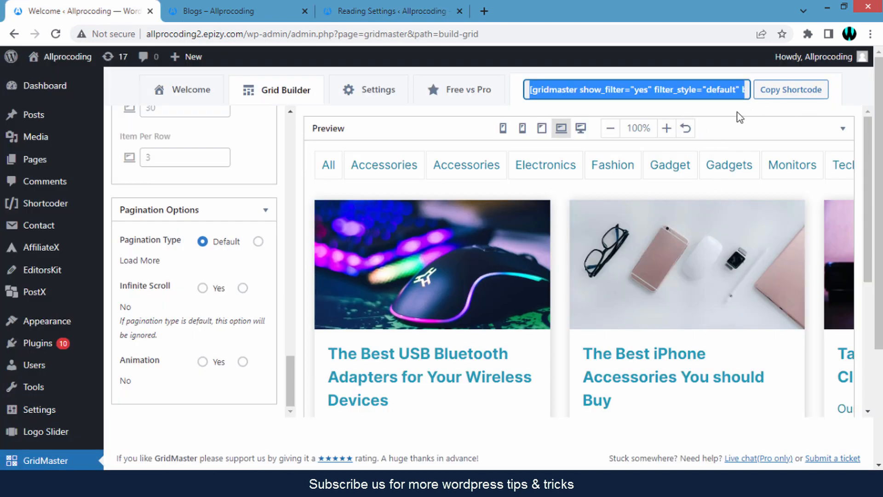
pyautogui.click(709, 92)
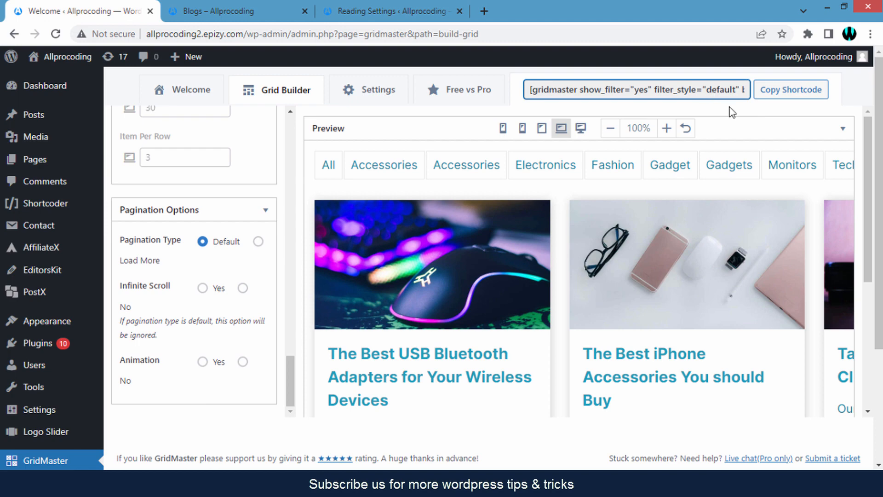
pyautogui.click(235, 12)
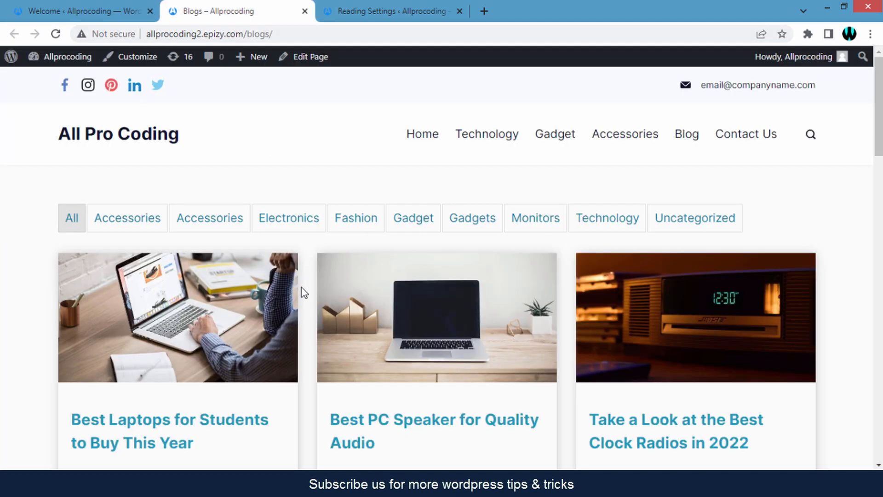
pyautogui.scroll(-3, 299, 290)
pyautogui.scroll(-1, 337, 335)
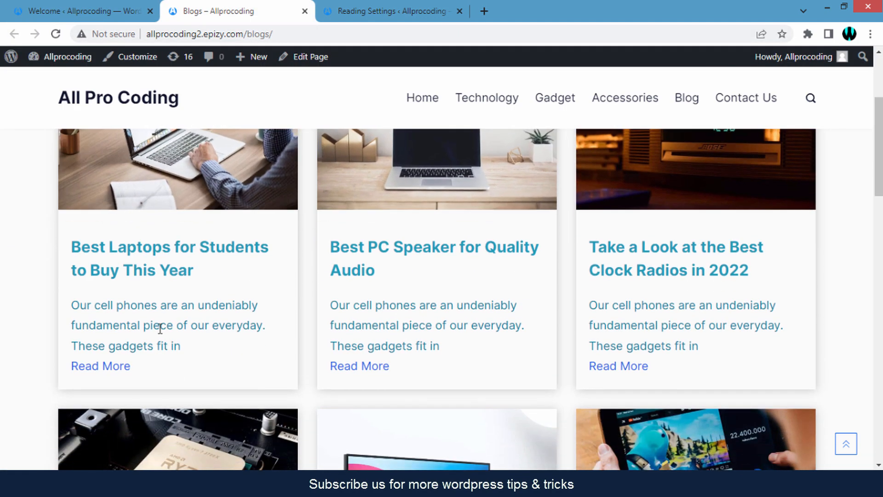
pyautogui.scroll(4, 12, 347)
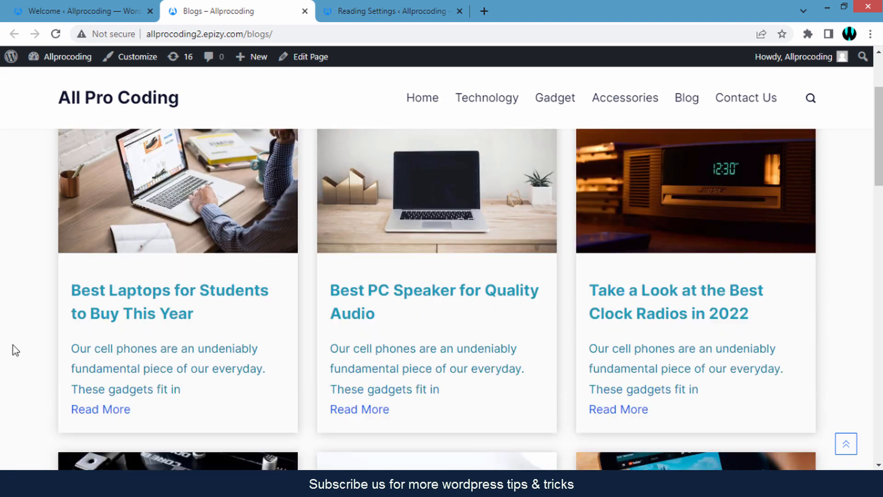
pyautogui.click(124, 226)
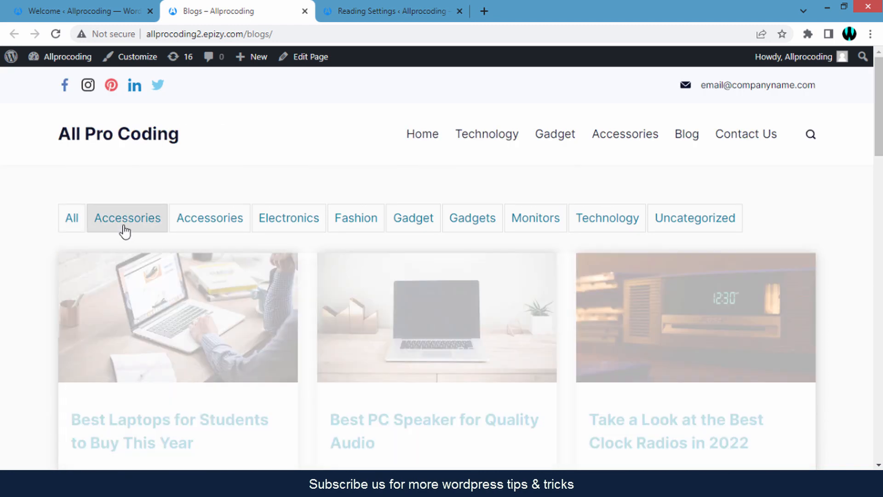
pyautogui.click(194, 226)
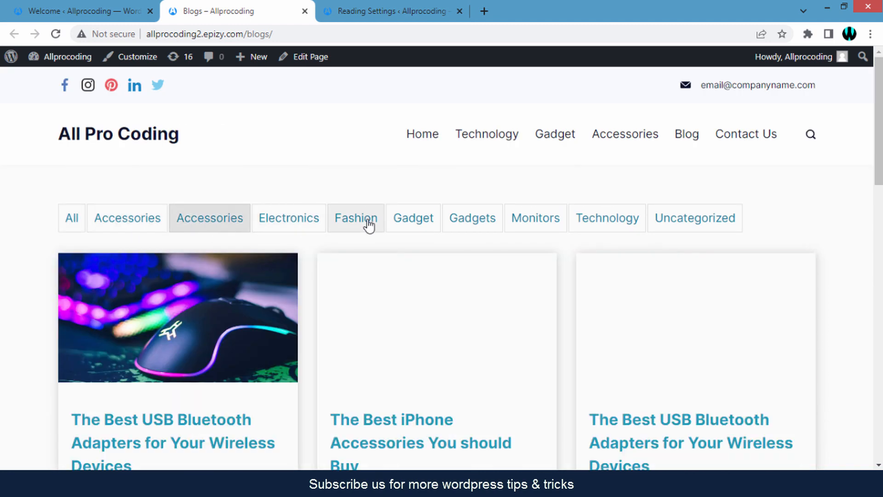
pyautogui.click(427, 226)
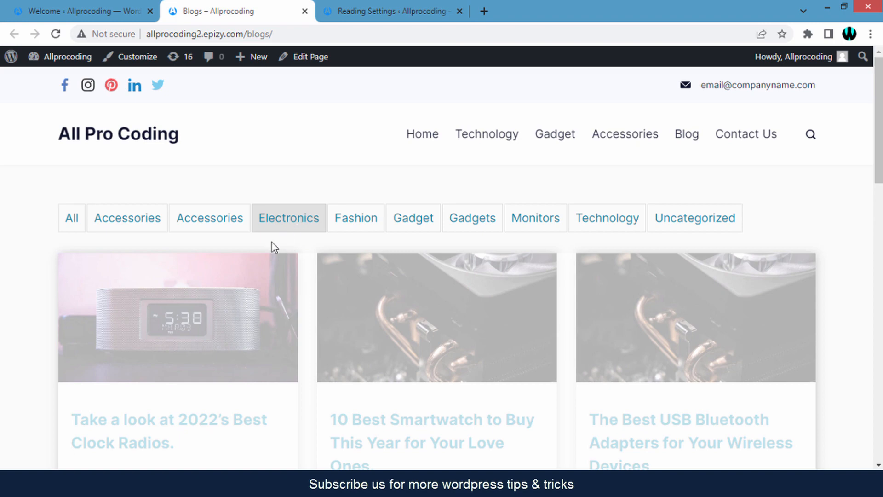
pyautogui.scroll(-5, 1, 312)
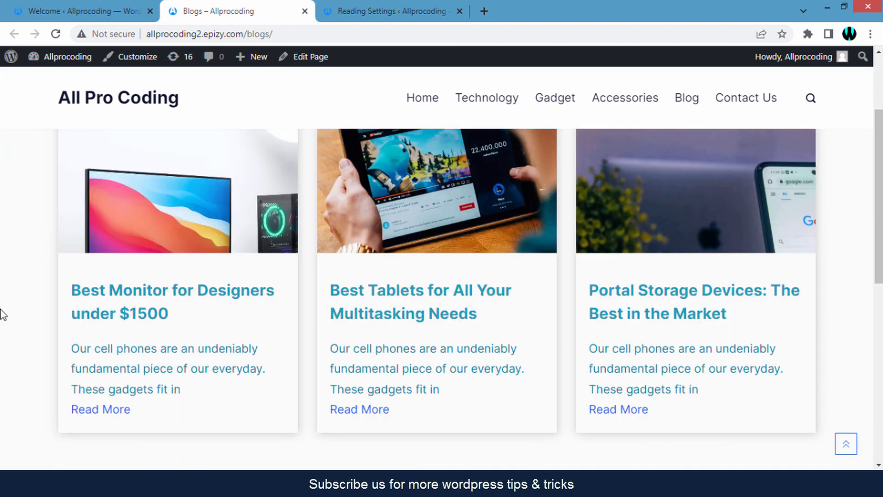
pyautogui.scroll(5, 2, 313)
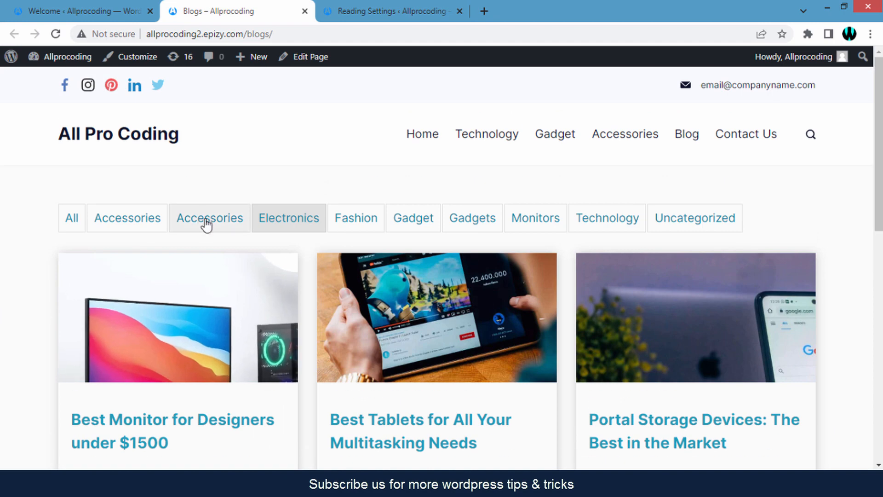
pyautogui.click(207, 221)
pyautogui.scroll(-3, 9, 384)
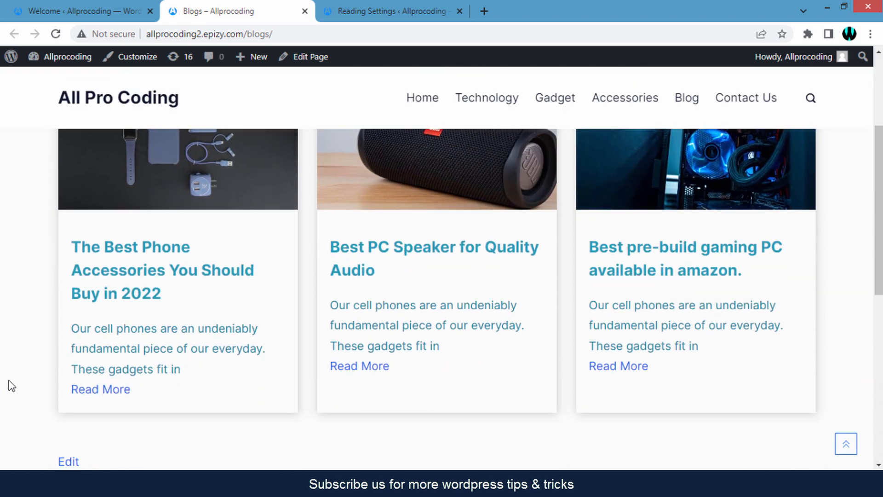
pyautogui.scroll(-3, 5, 368)
pyautogui.scroll(6, 6, 364)
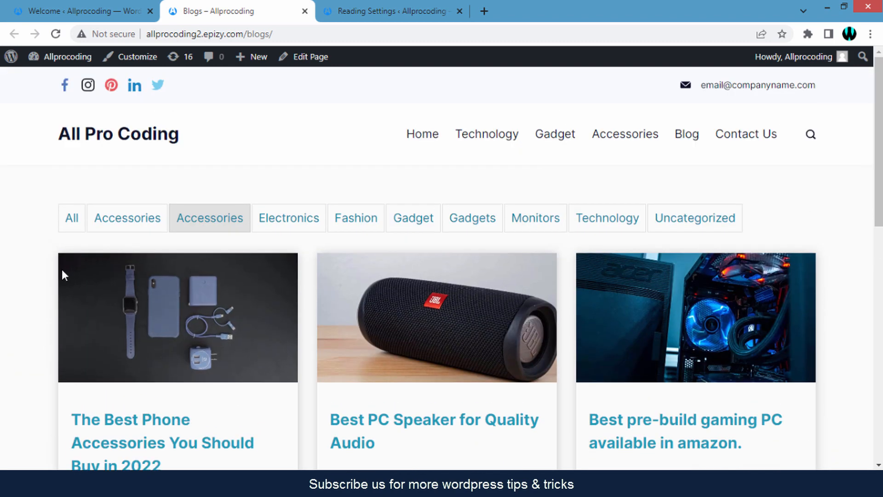
pyautogui.click(71, 220)
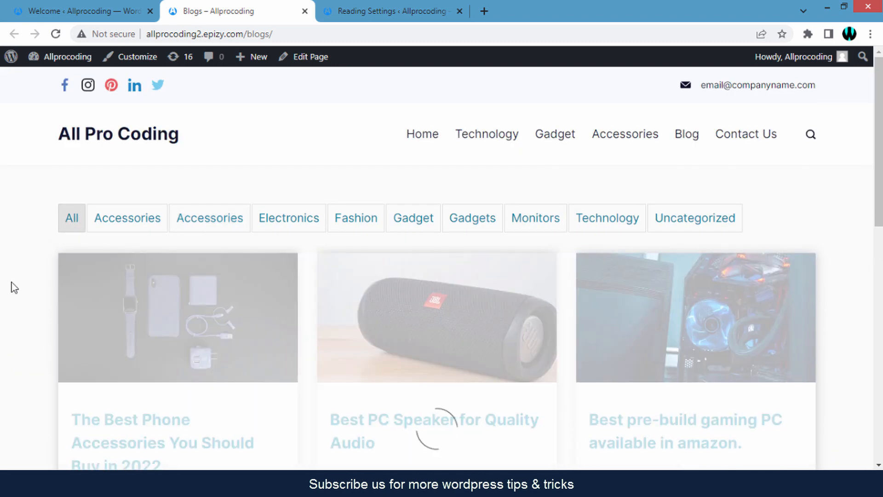
pyautogui.scroll(-5, 13, 291)
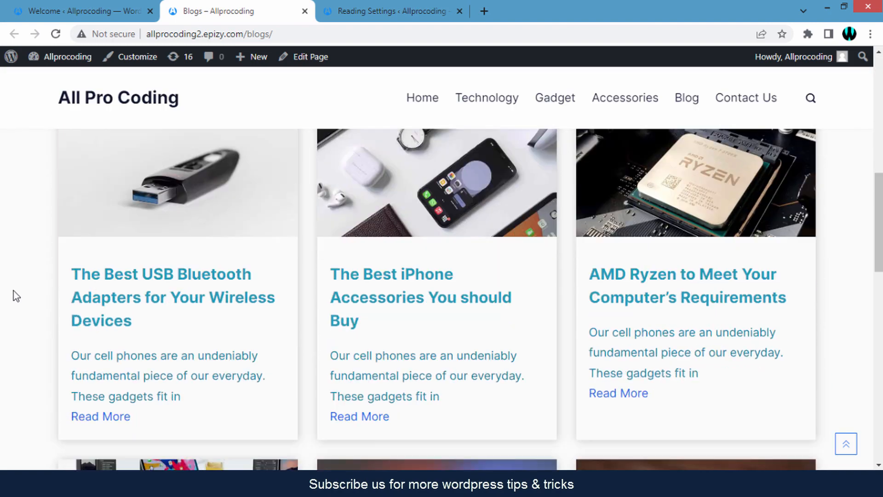
pyautogui.scroll(-5, 13, 291)
pyautogui.scroll(8, 14, 290)
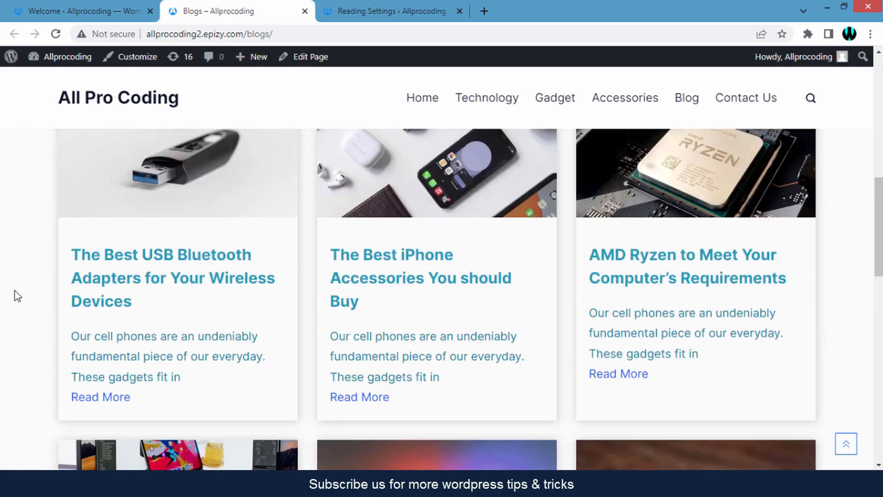
pyautogui.scroll(3, 17, 281)
pyautogui.click(78, 12)
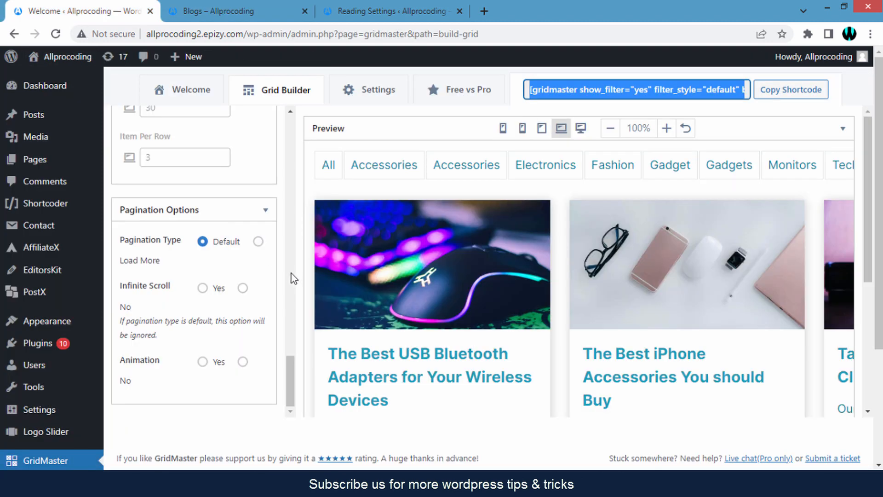
# Scroll the Grid Builder panel to the top and switch to the live Blogs page's post grid
pyautogui.scroll(15, 291, 273)
pyautogui.scroll(5, 300, 151)
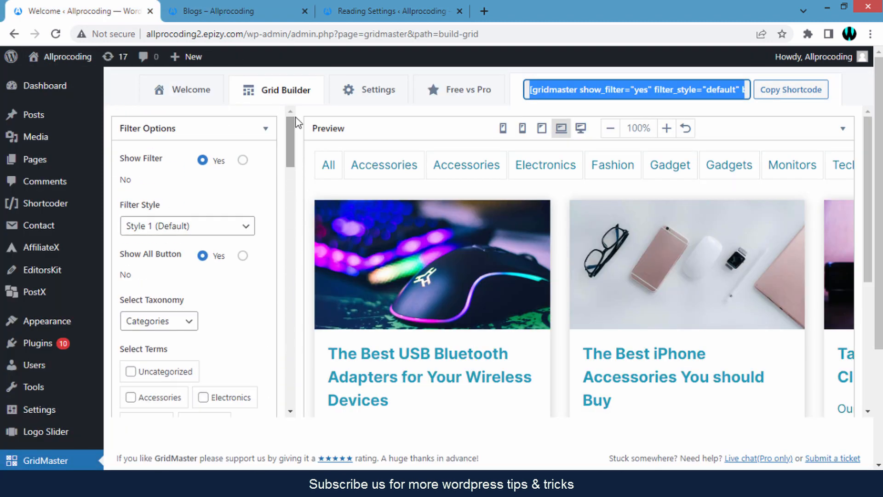
pyautogui.click(302, 146)
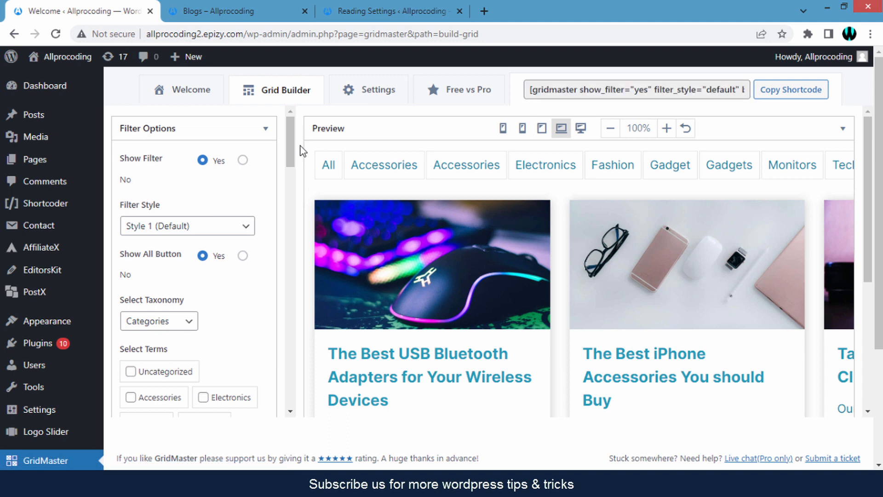
pyautogui.click(246, 12)
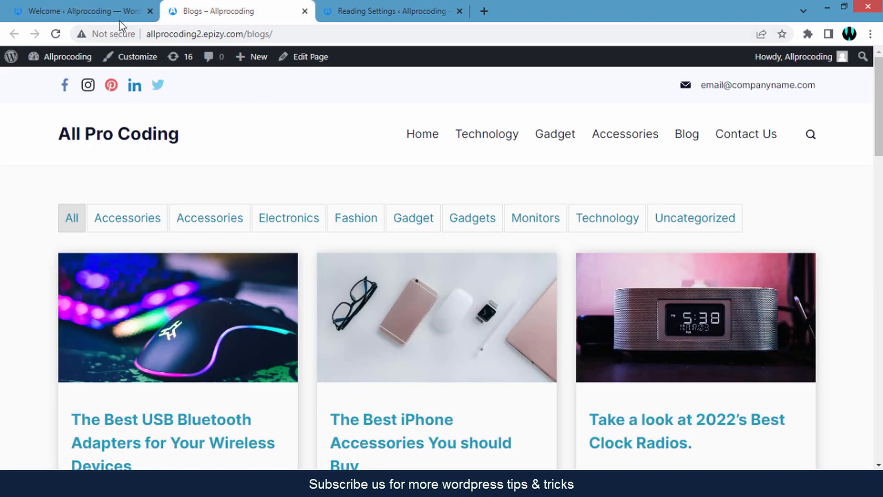